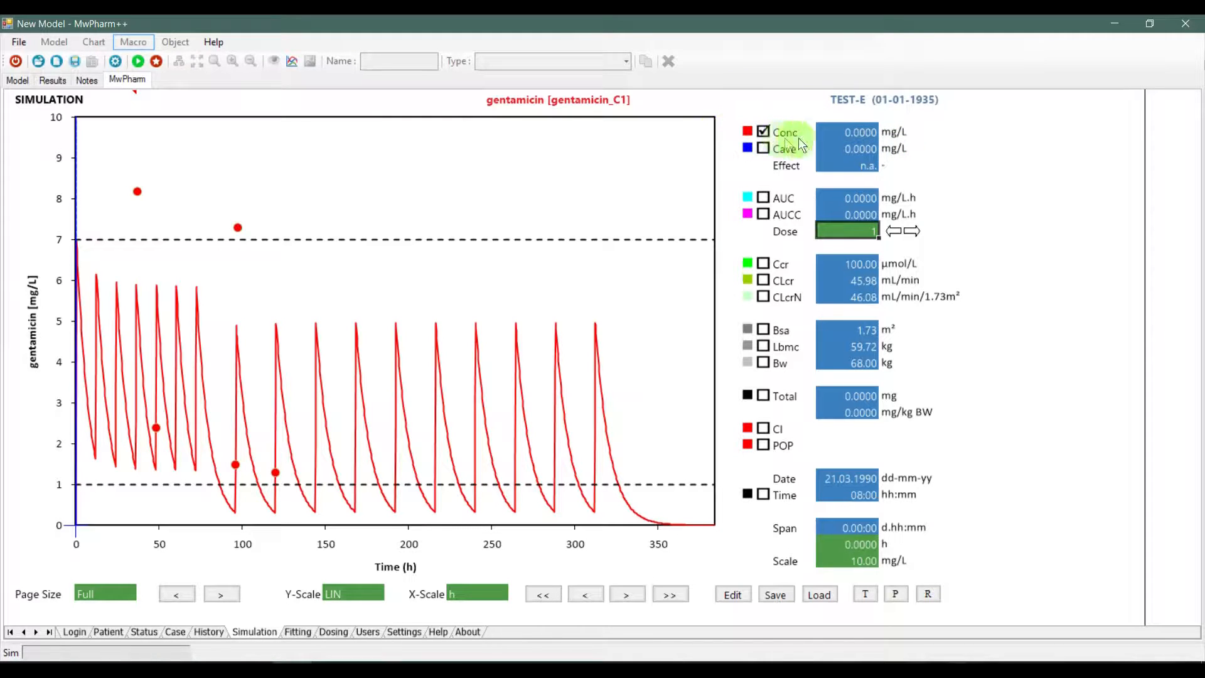
Change the colour of the concentration (Conc) curve to blue.
click(747, 132)
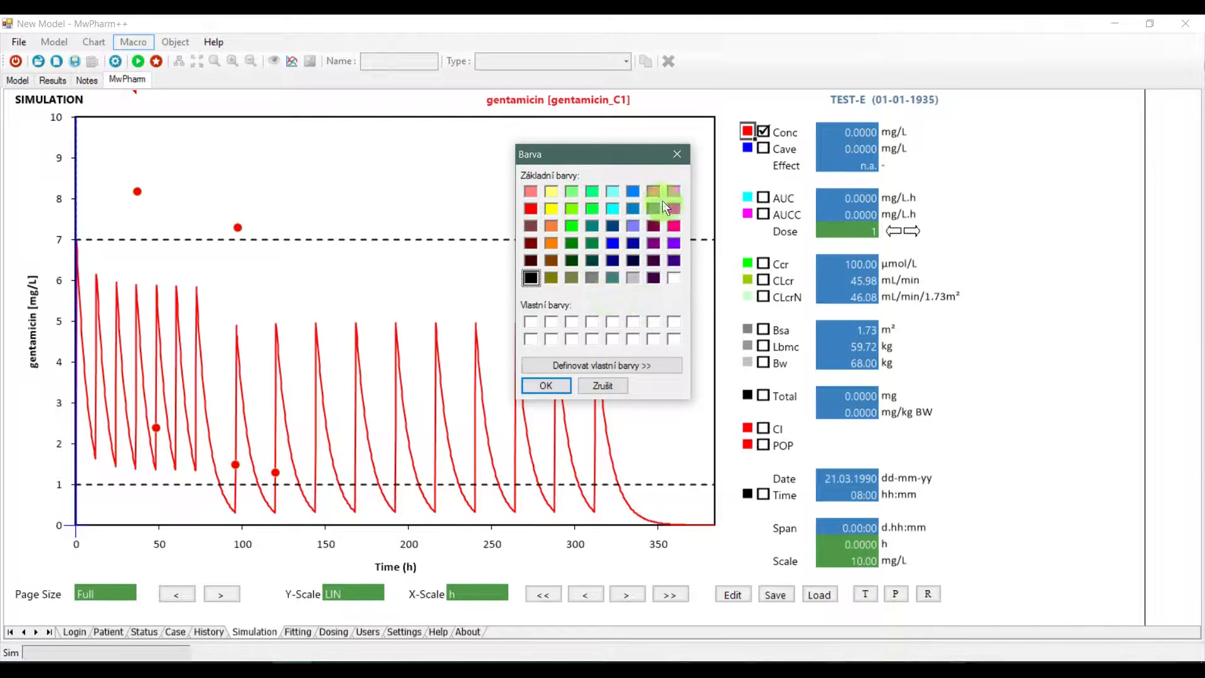
click(612, 244)
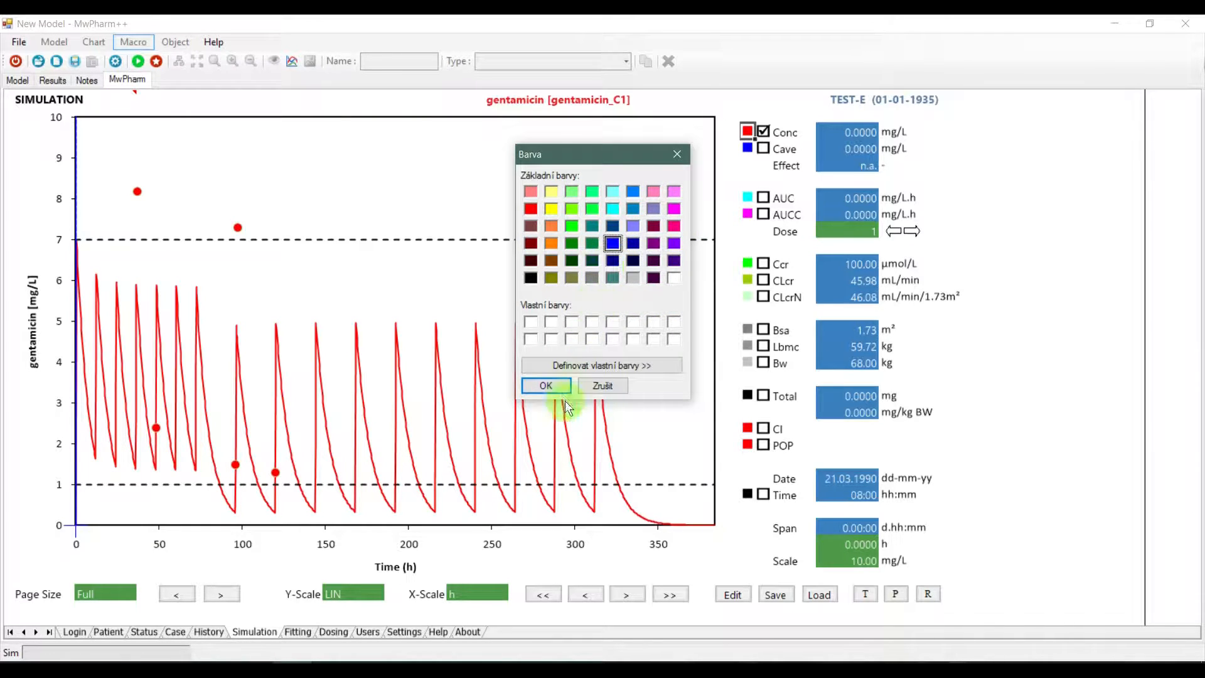
click(546, 385)
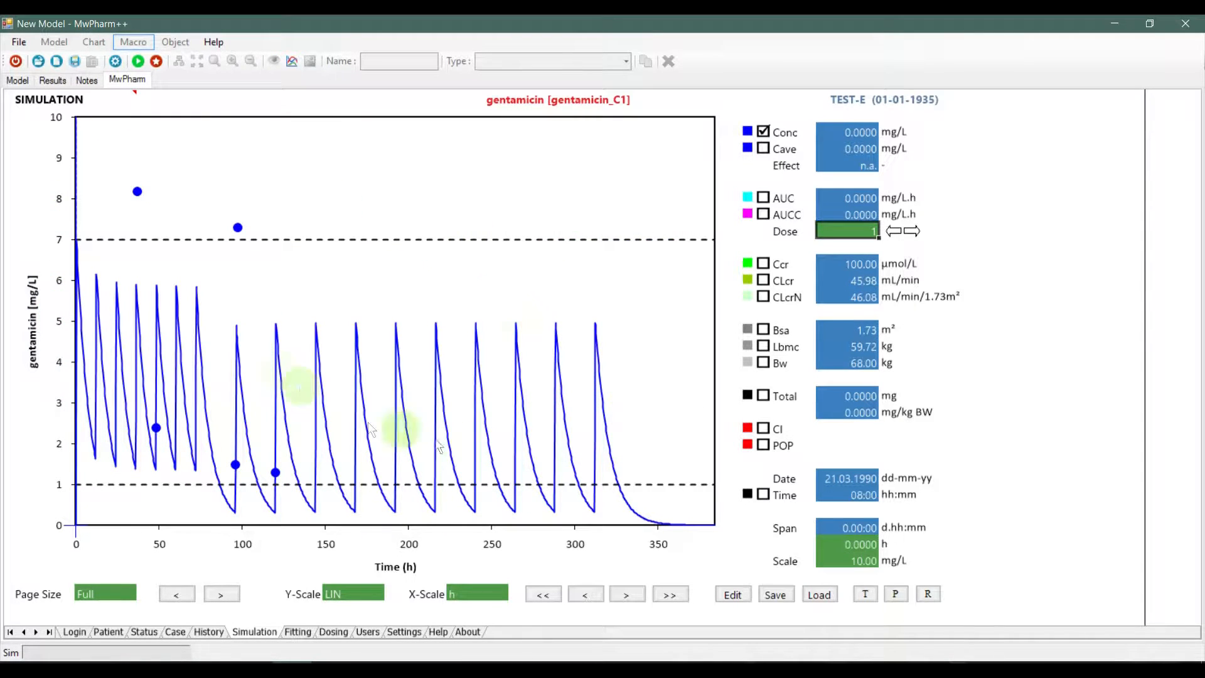
Save the C01.C (mg/L) series to an ECX file named test, declining to append to the existing file.
click(778, 595)
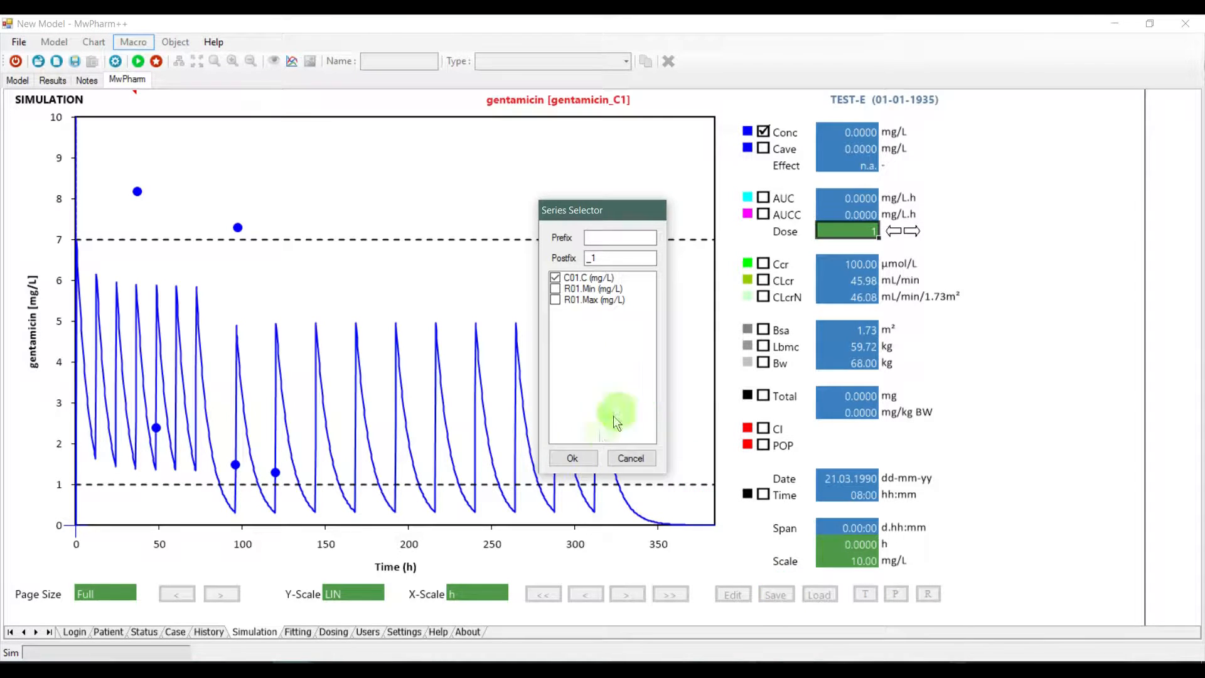
click(574, 457)
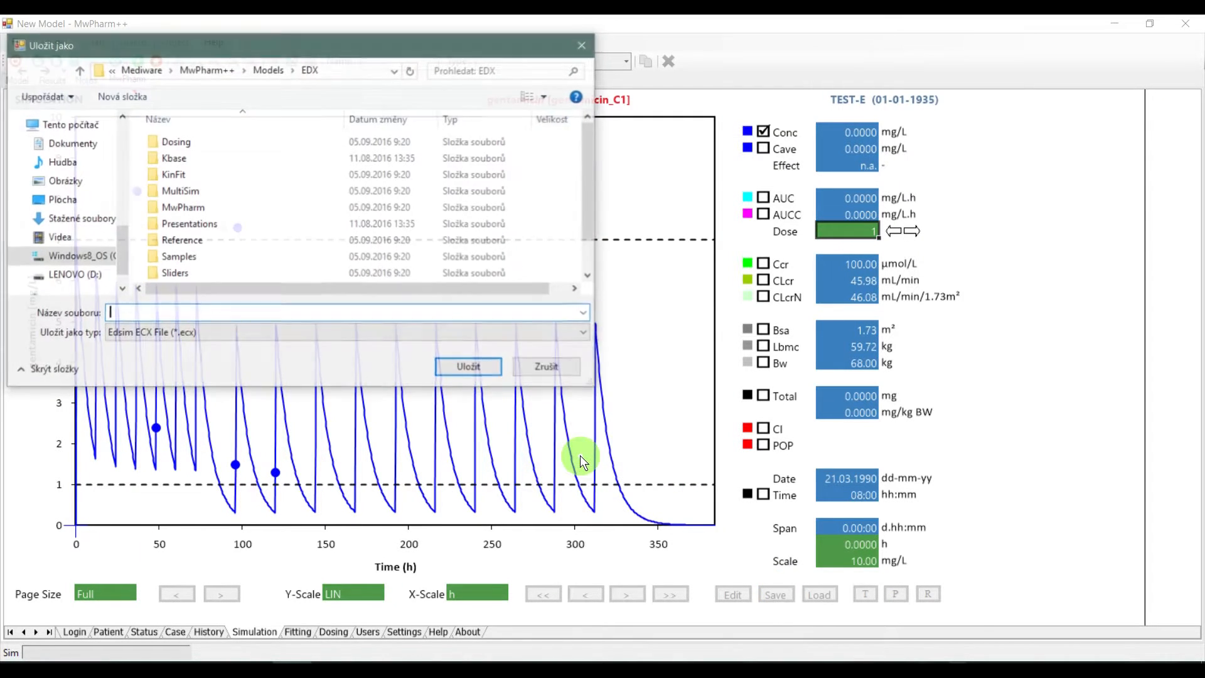
text(te)
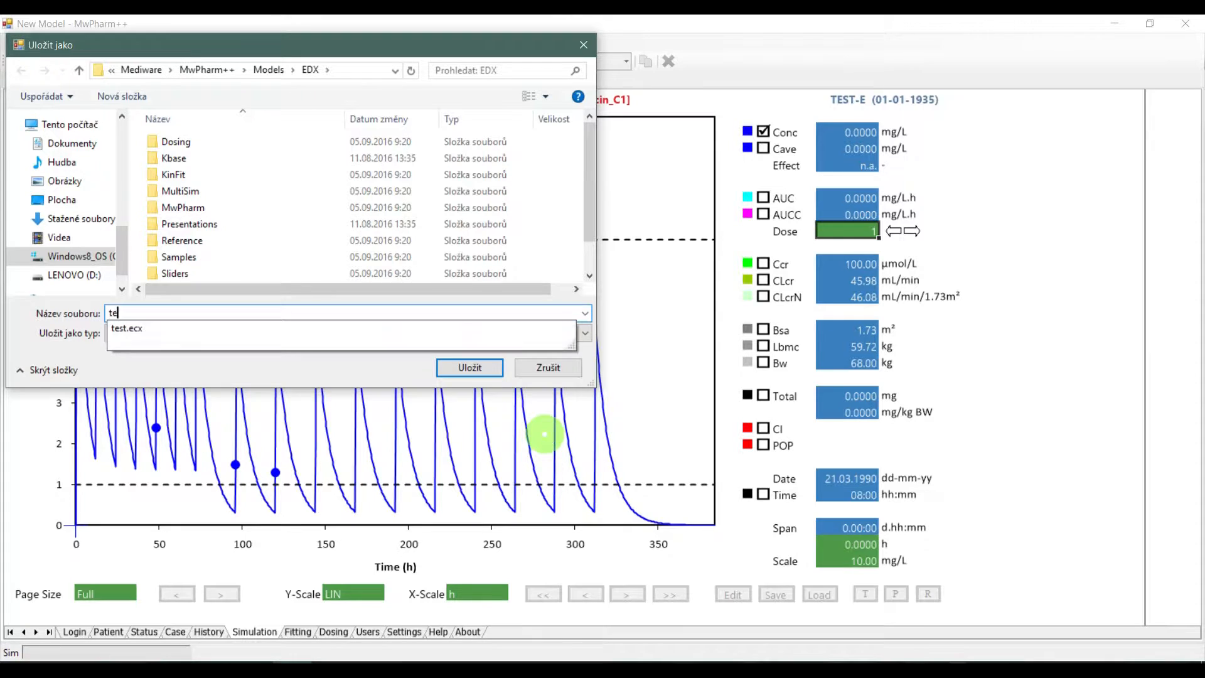
text(st)
click(456, 366)
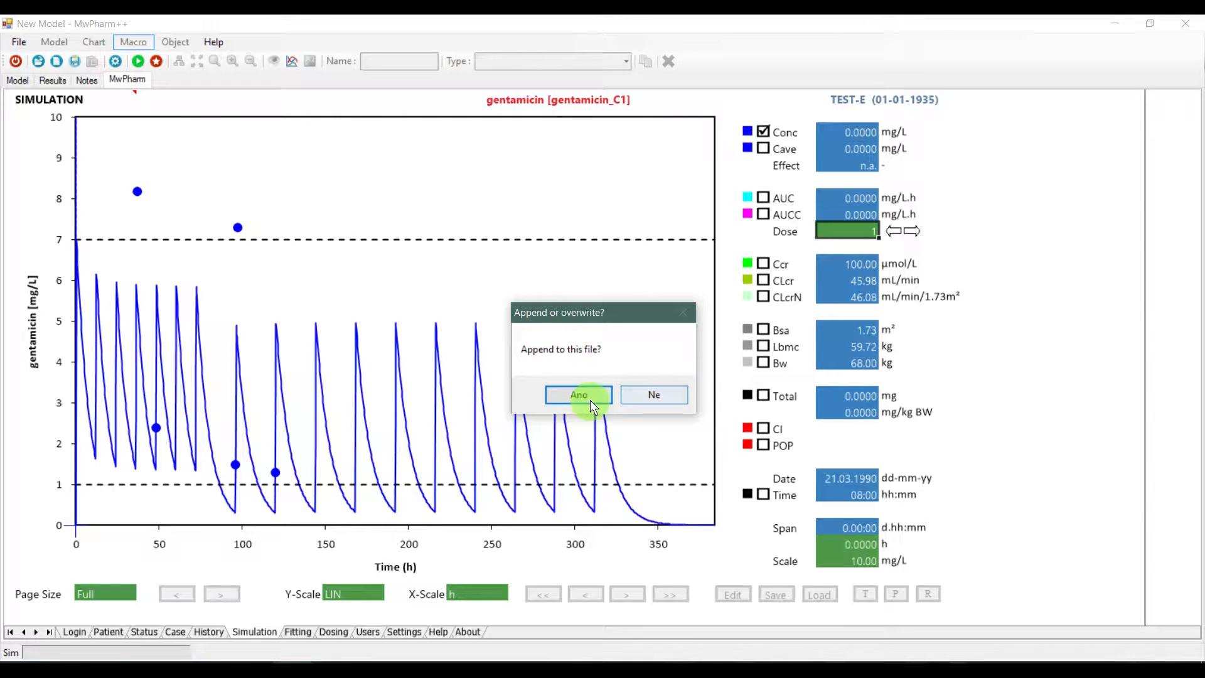
click(664, 401)
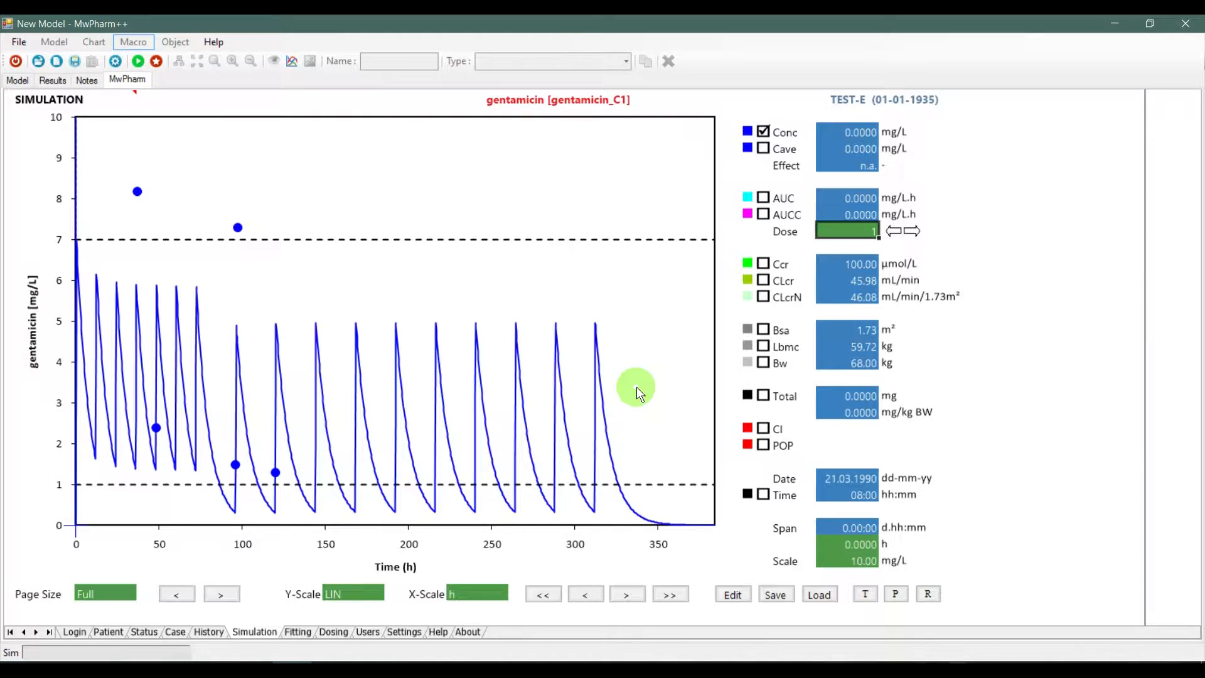
Load the "0 HISTORY" demo patient (Tour De Pharm) and open its simulation graph.
click(119, 630)
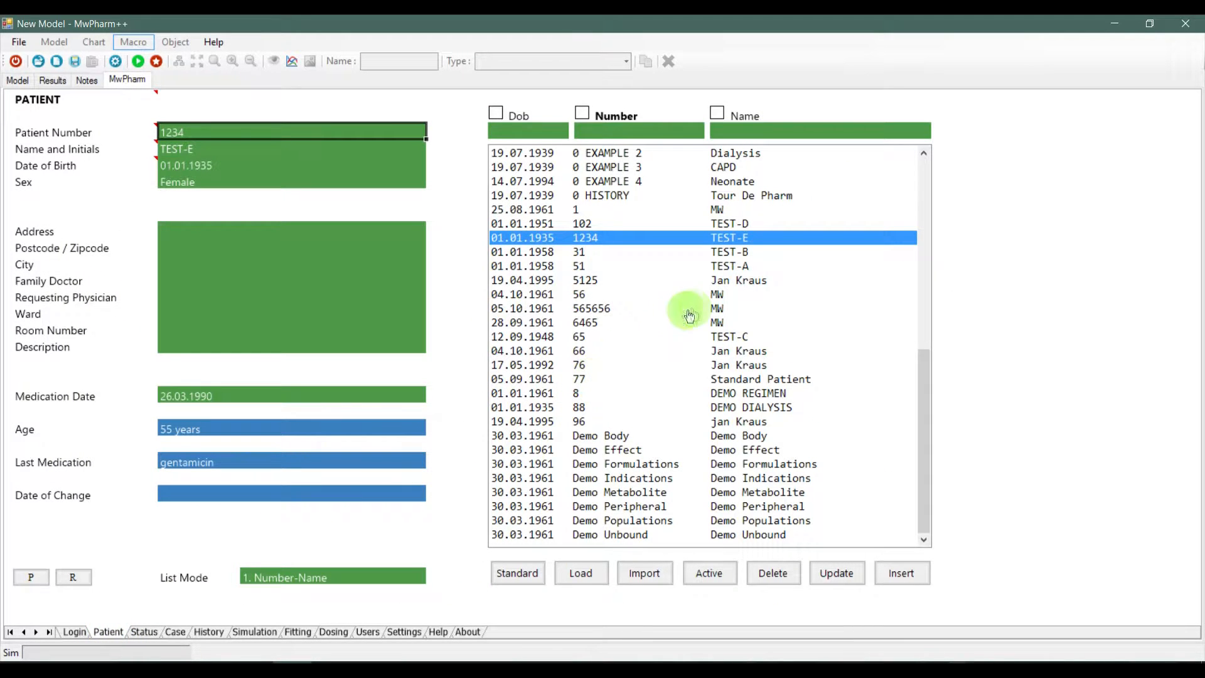
click(750, 195)
click(578, 581)
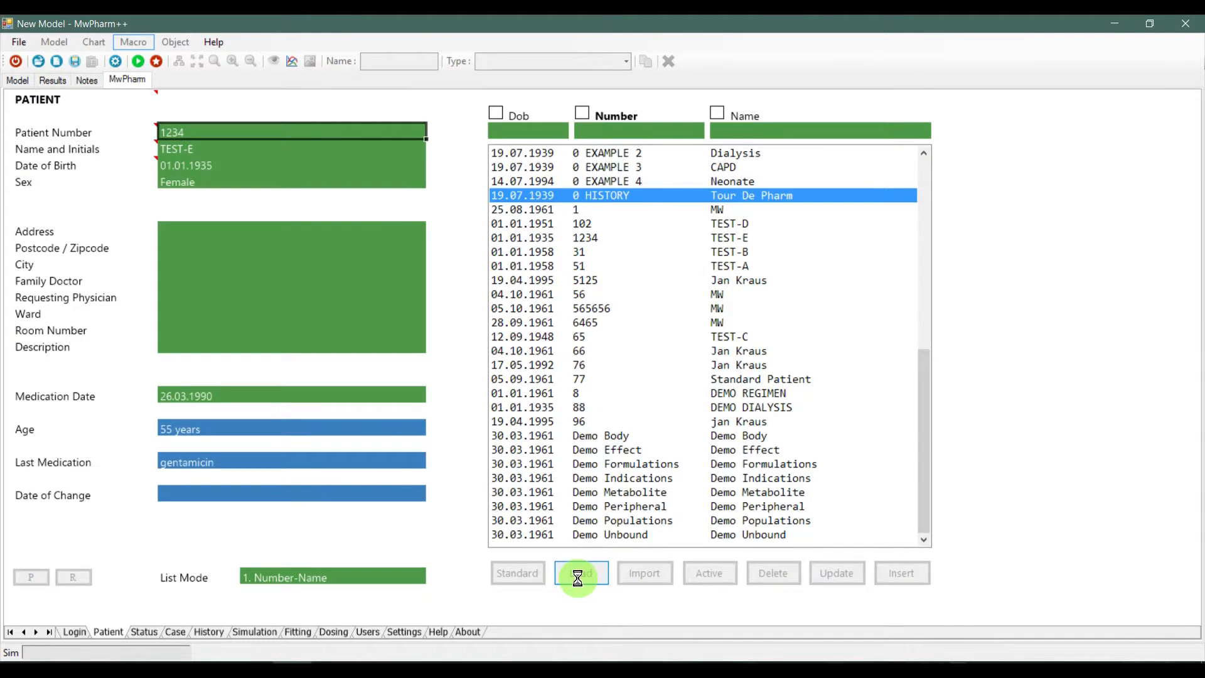
click(263, 632)
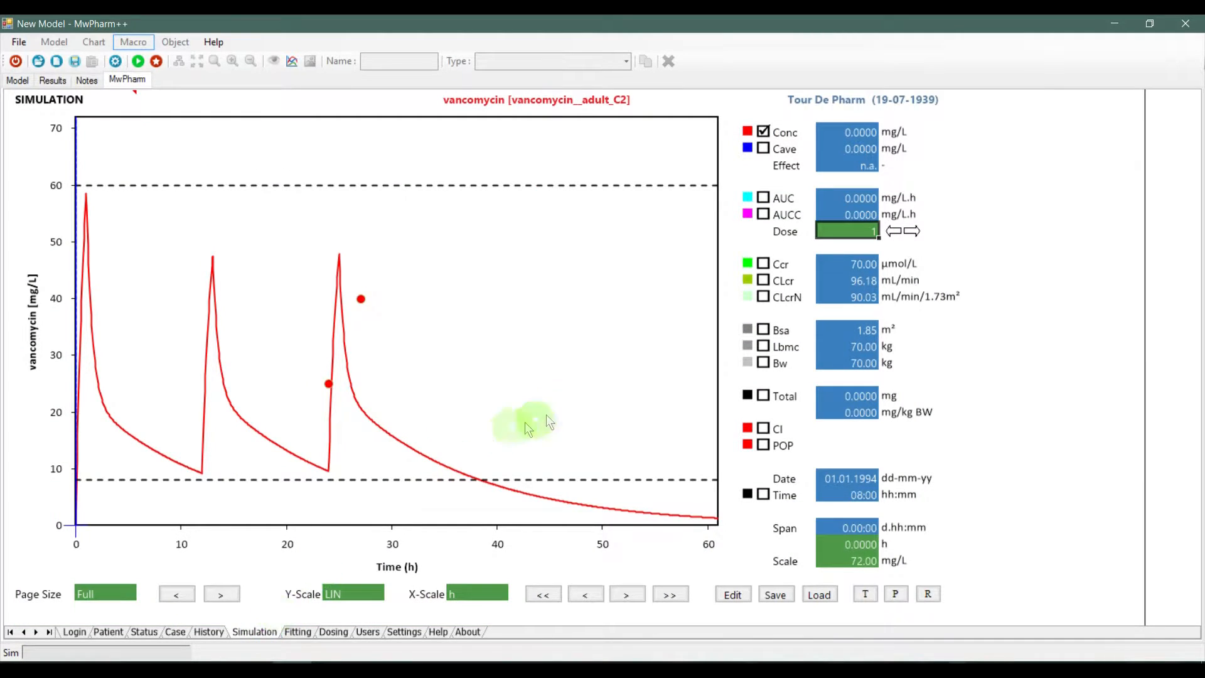
Load the saved concentration series file into the vancomycin simulation graph.
click(819, 594)
click(238, 305)
click(487, 369)
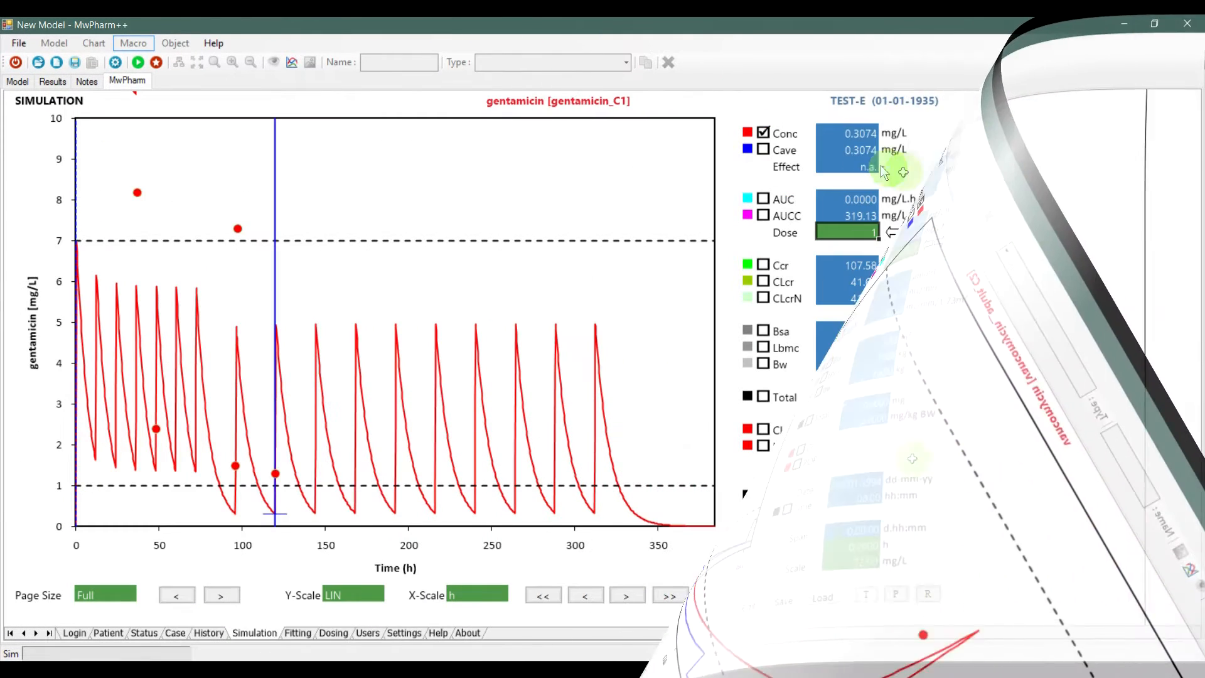
Show the average concentration (Cave) curve on the gentamicin graph and hide it again.
click(761, 150)
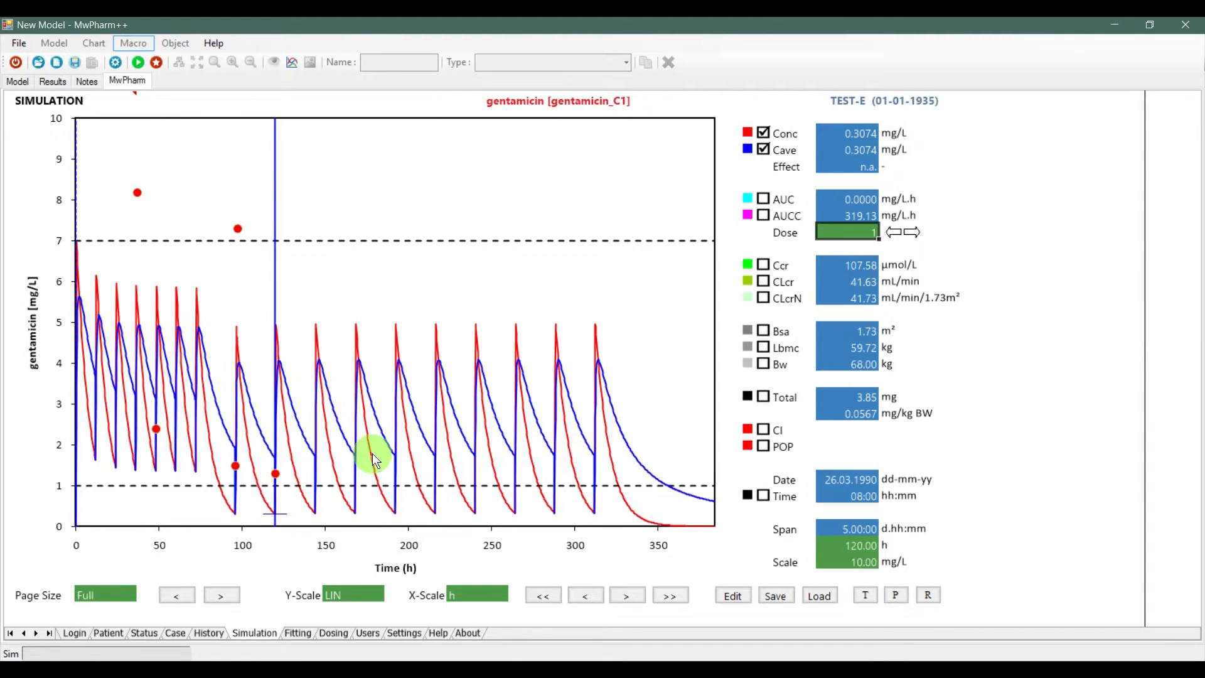
click(764, 149)
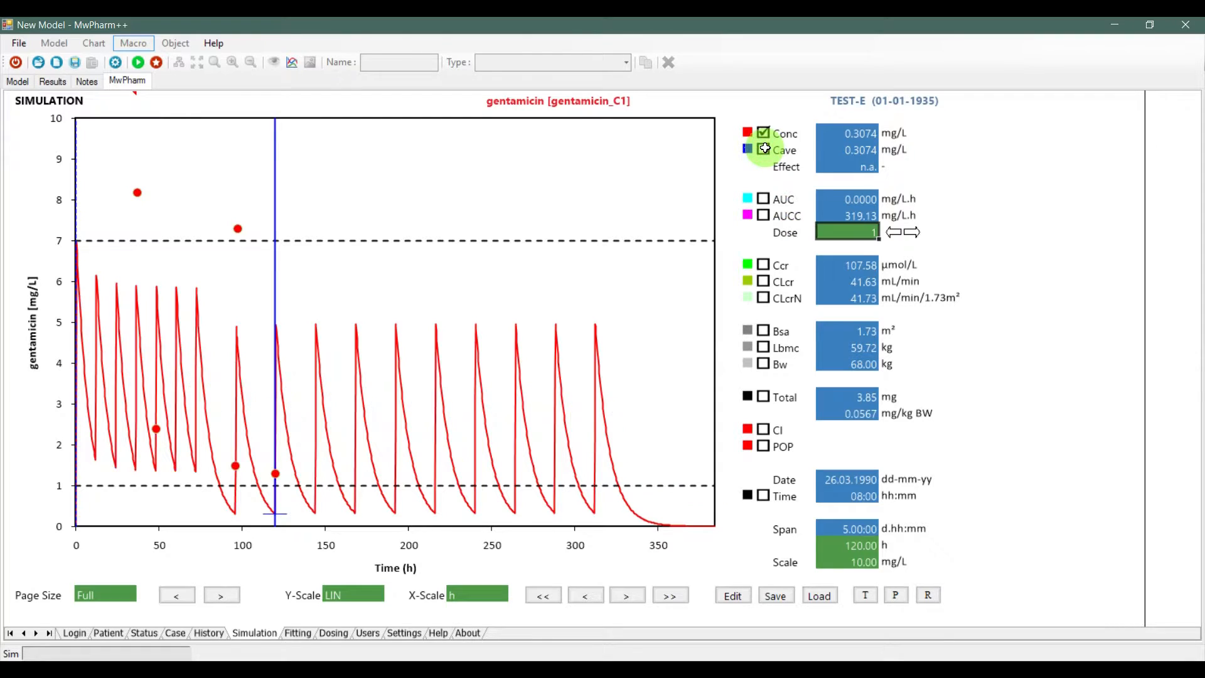
Show the AUC curve and step the time cursor forward to 120.50 h.
click(764, 199)
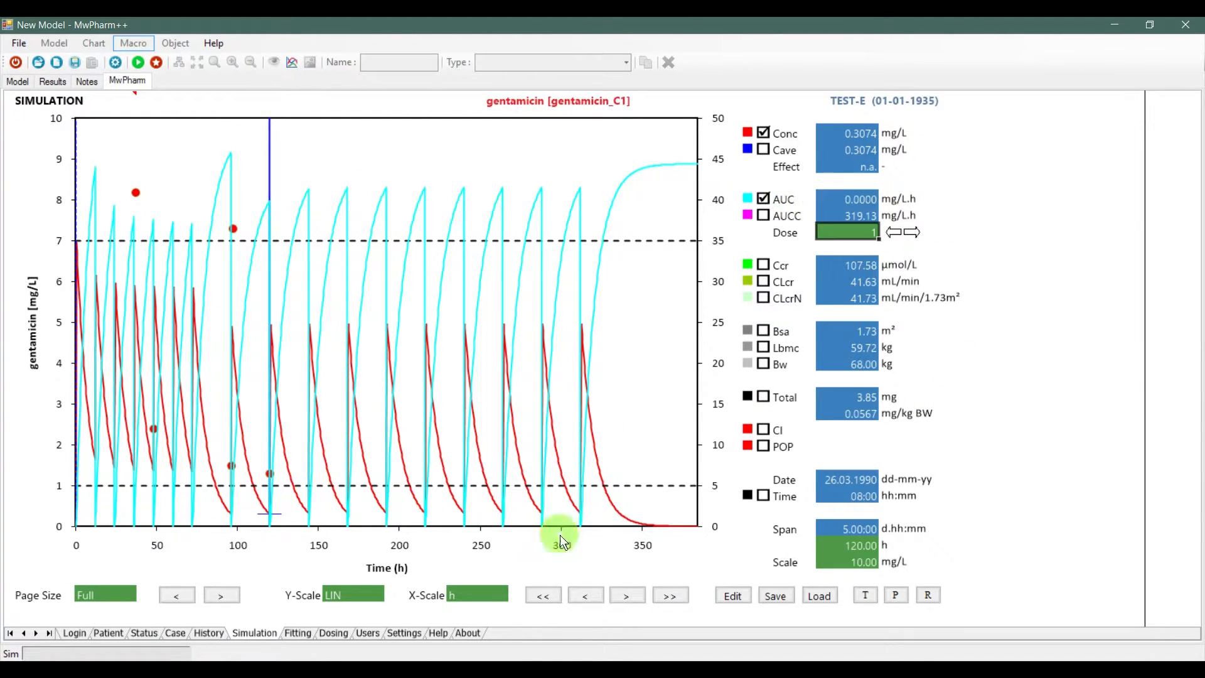
click(628, 595)
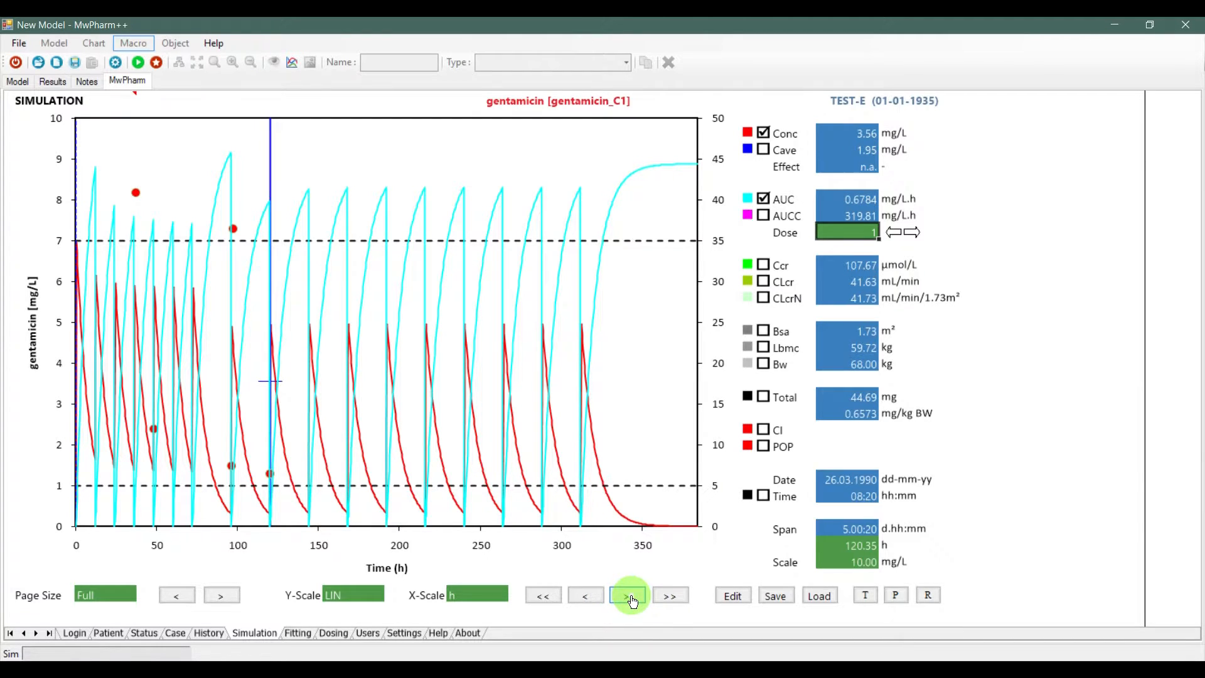
click(626, 594)
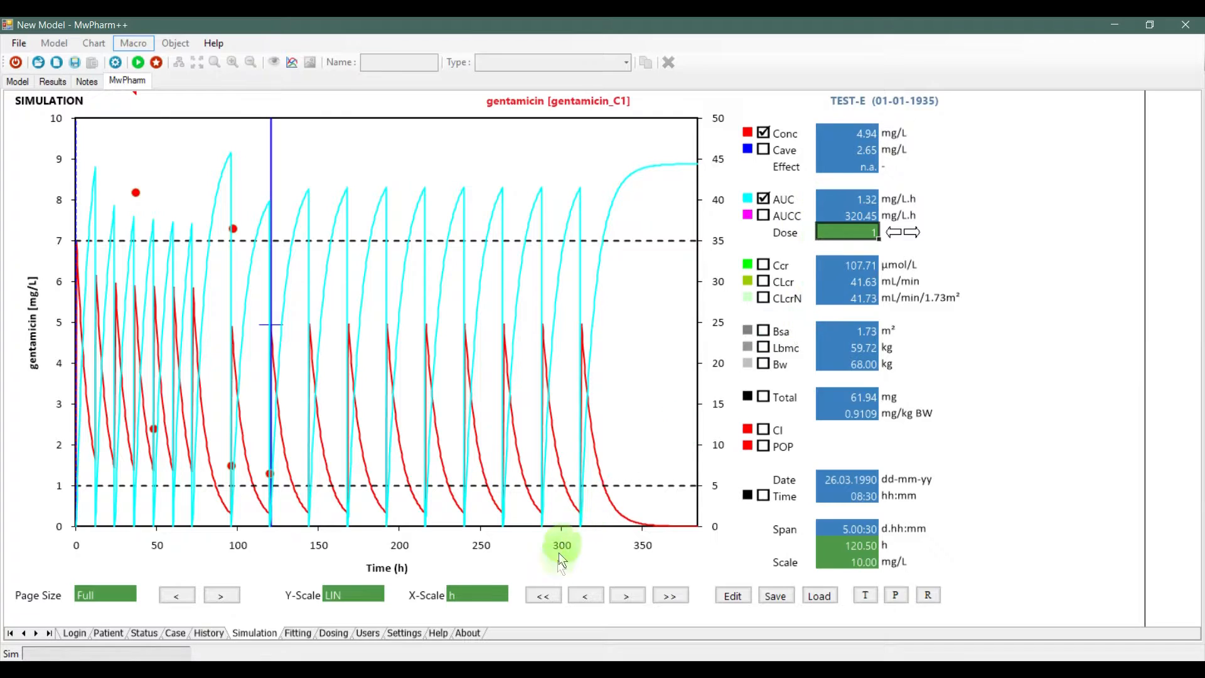
Display the AUCC curve instead of the AUC curve and advance the reference dose to number 11.
click(765, 199)
click(763, 215)
click(911, 232)
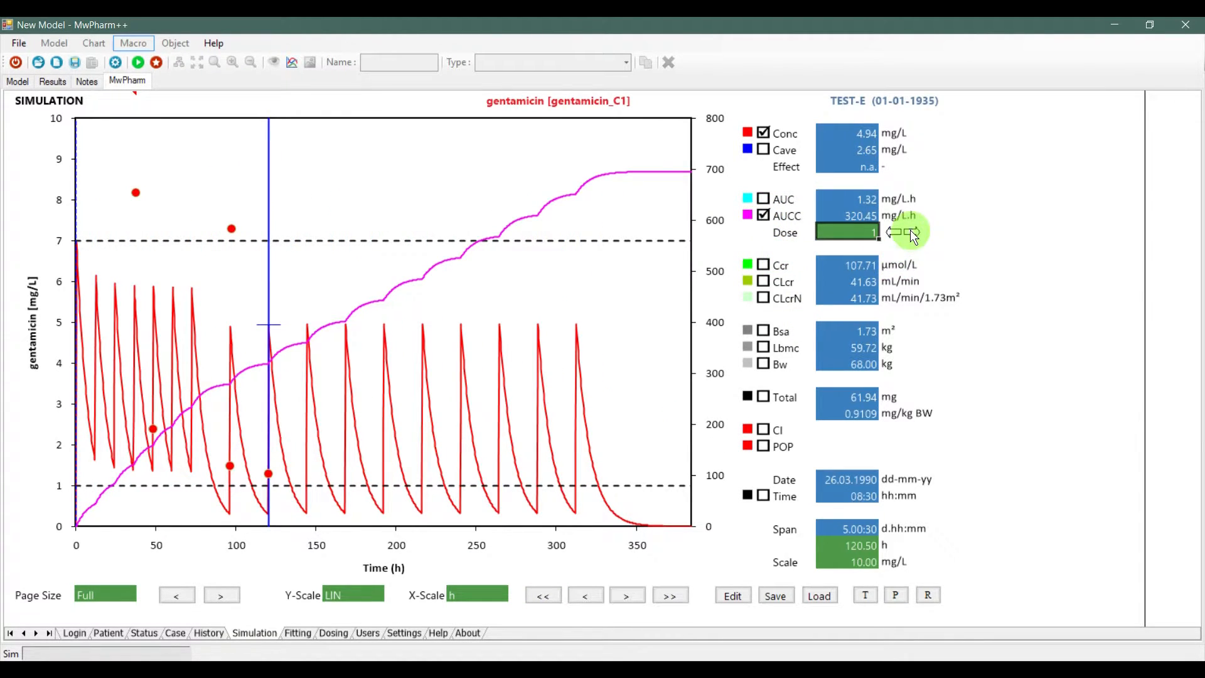
click(911, 232)
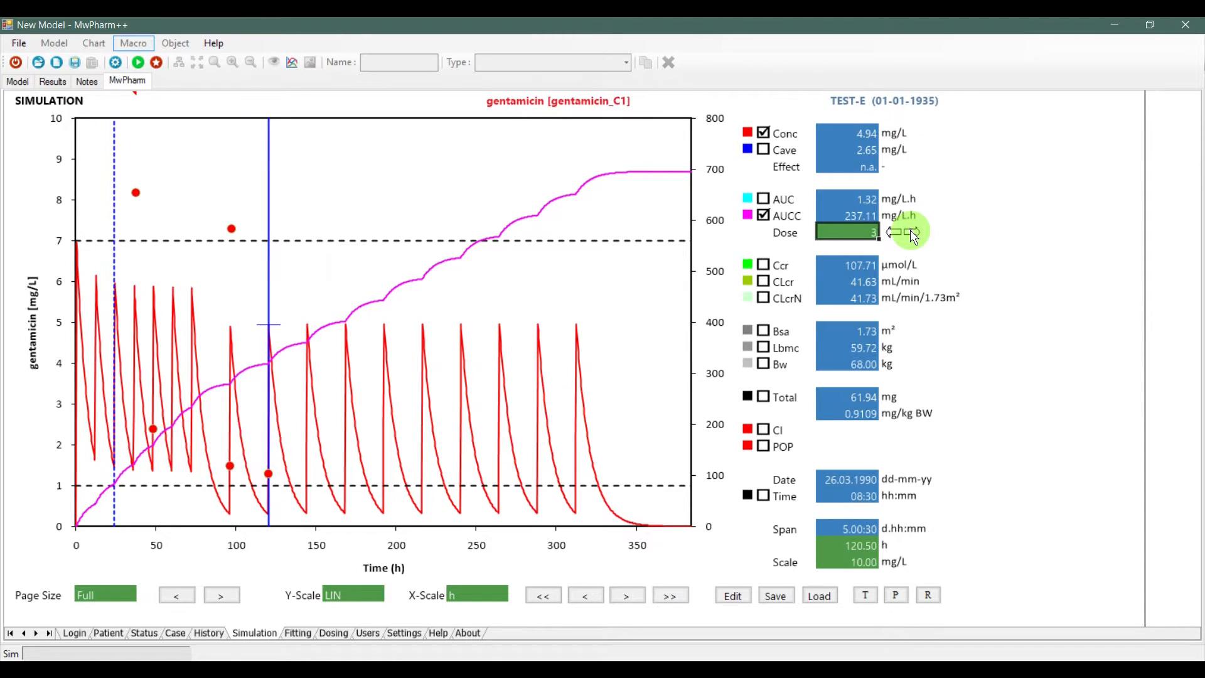
click(911, 232)
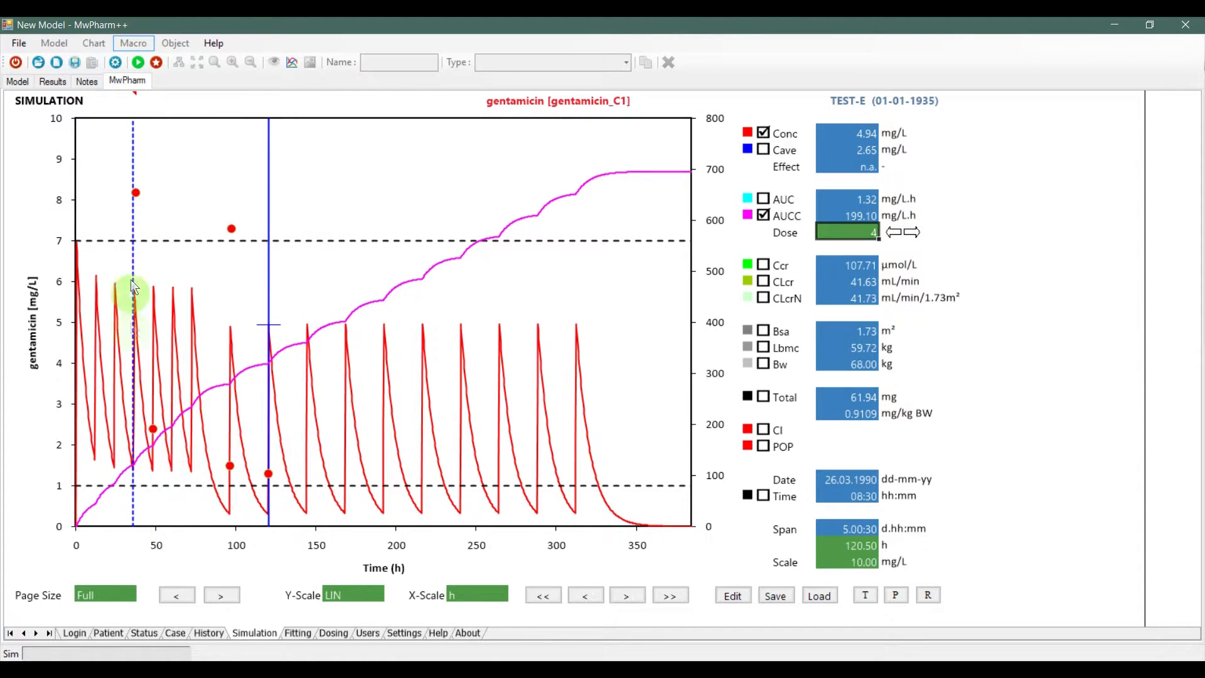
click(916, 231)
click(915, 231)
click(915, 231)
click(915, 231)
click(915, 231)
click(915, 231)
click(915, 231)
click(915, 231)
click(914, 231)
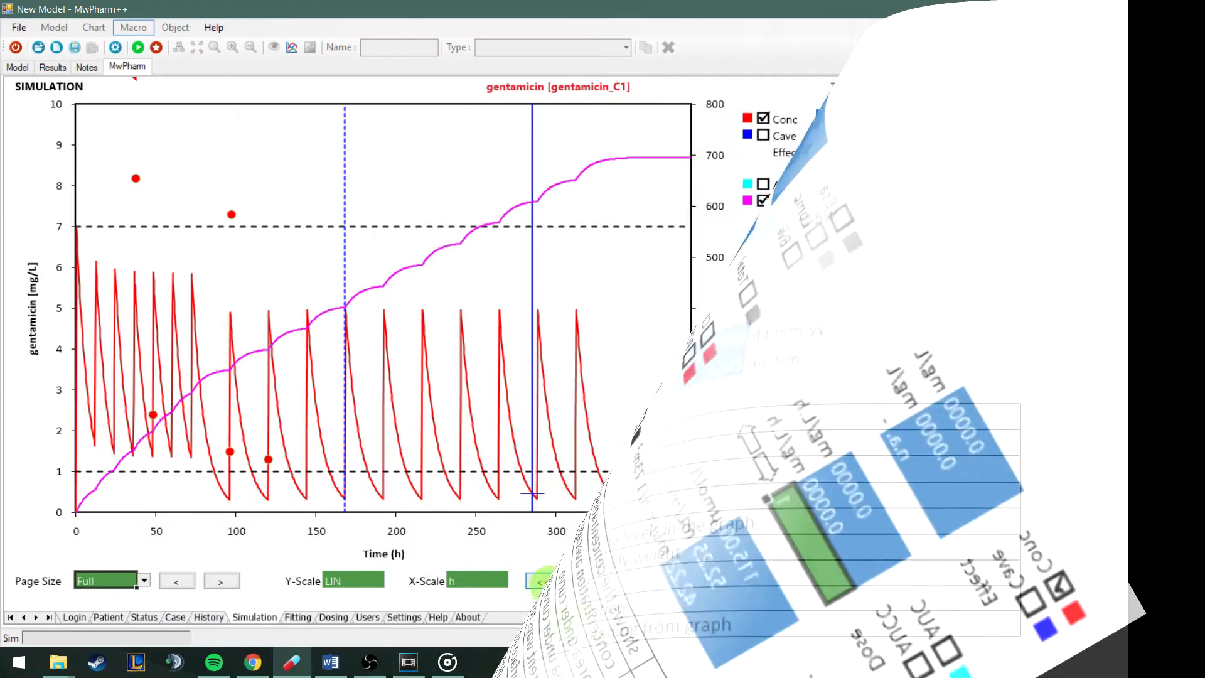
Move the time cursor back and forward along the curve to 109.20 h and toggle the Time option.
click(547, 582)
click(549, 585)
click(548, 584)
click(549, 585)
click(546, 584)
click(546, 583)
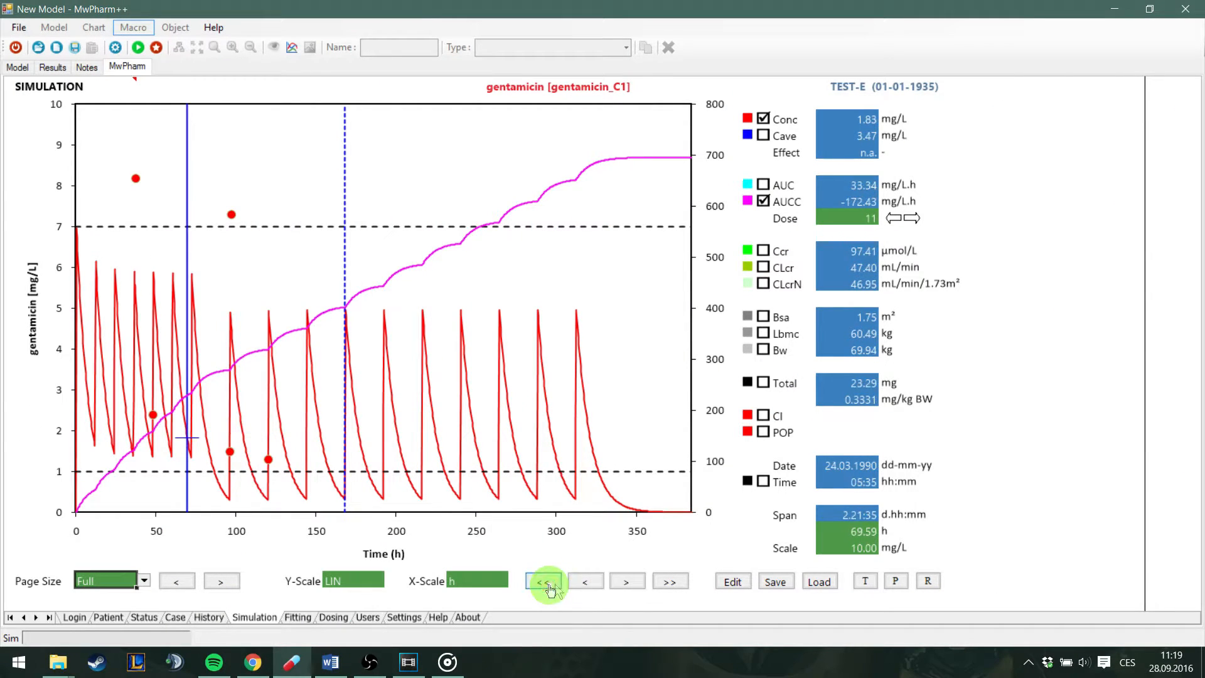
click(626, 584)
click(626, 584)
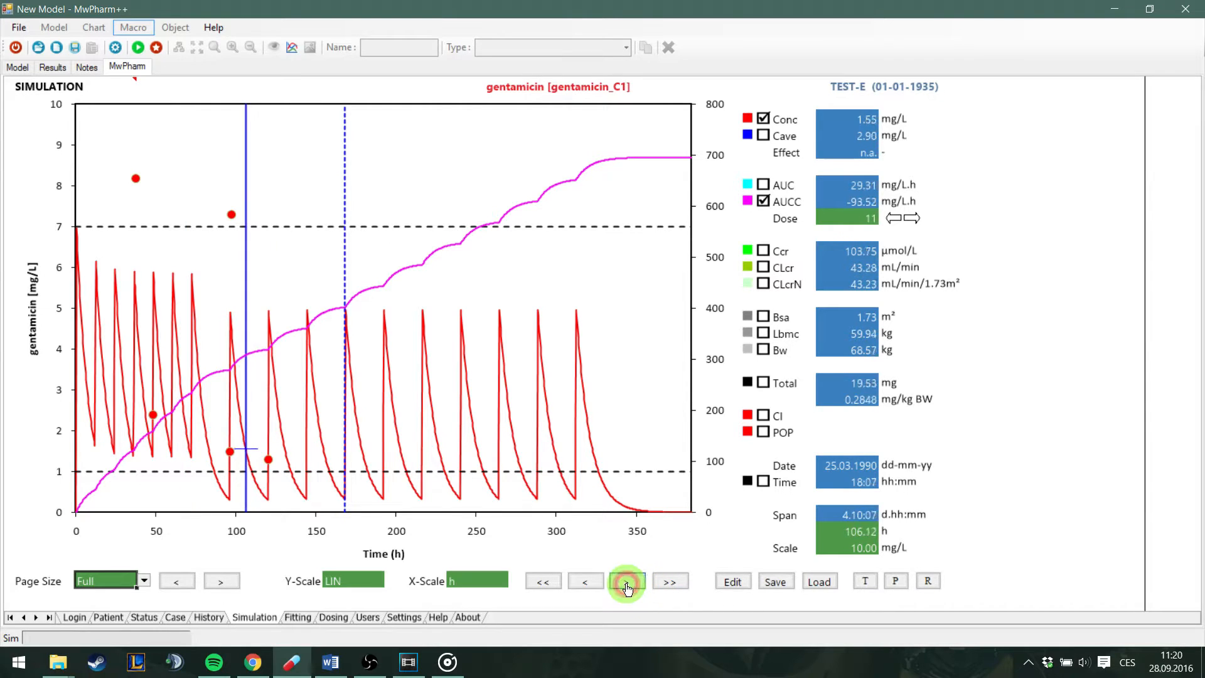
click(626, 583)
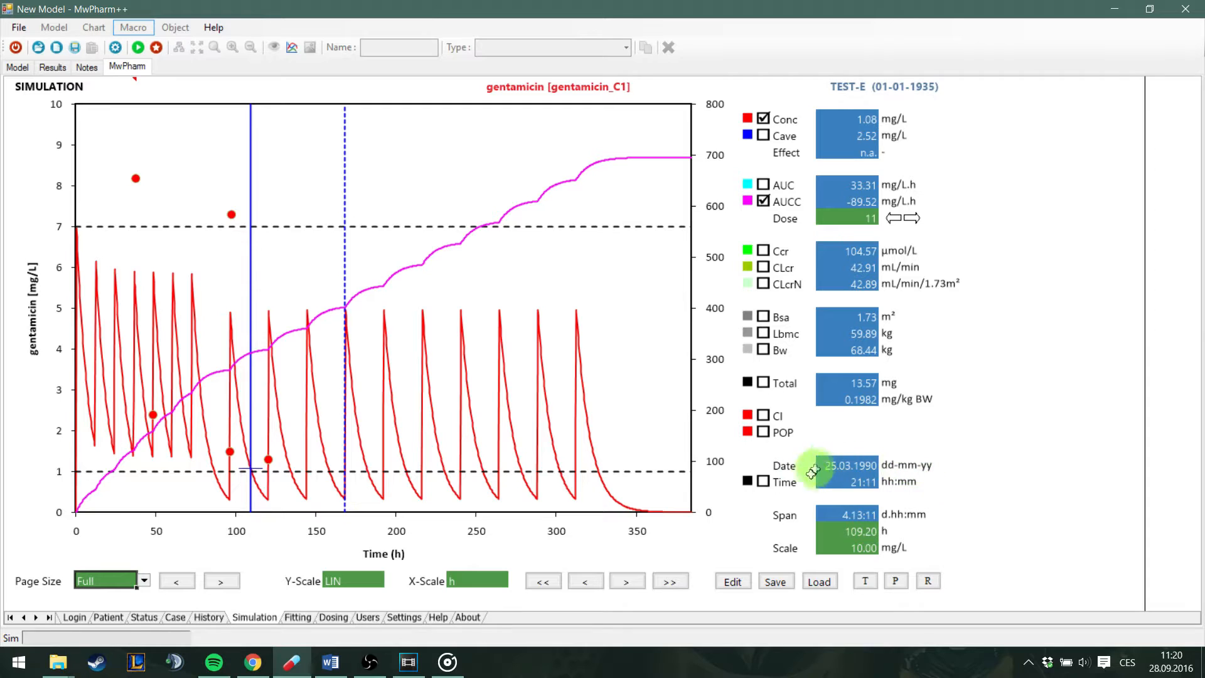
click(763, 481)
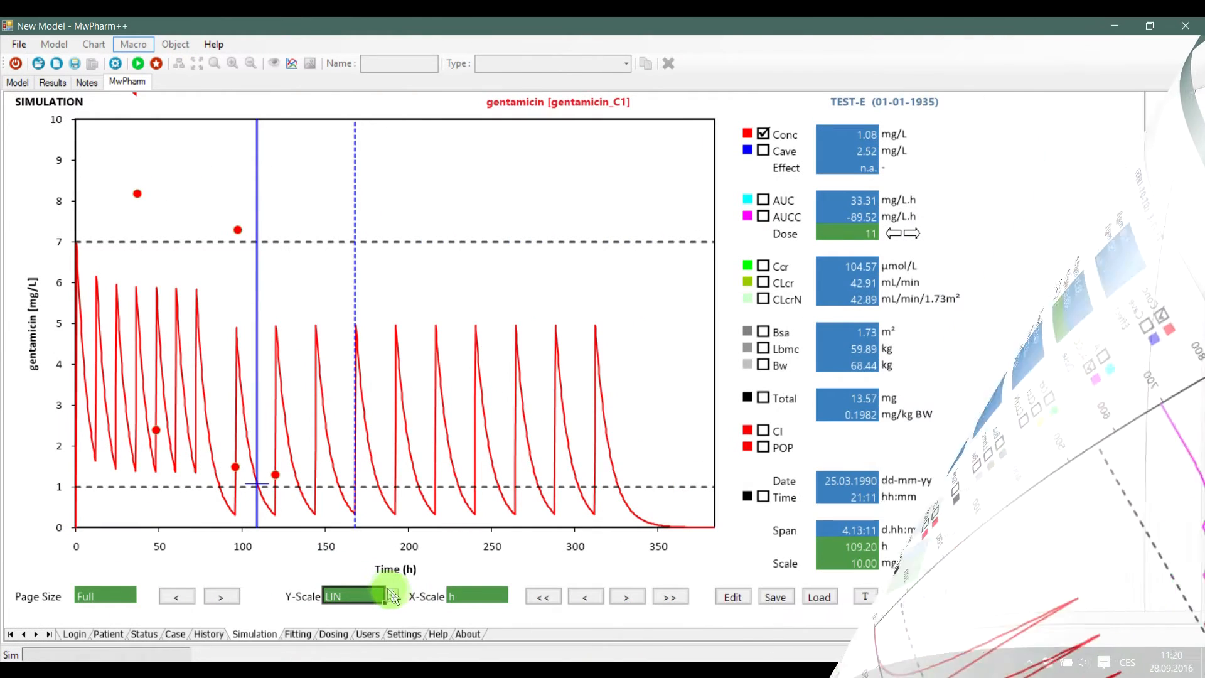
Try the Y-axis scale at LOG-1, LOG-5 and LOG-9, and return it to LIN.
click(393, 595)
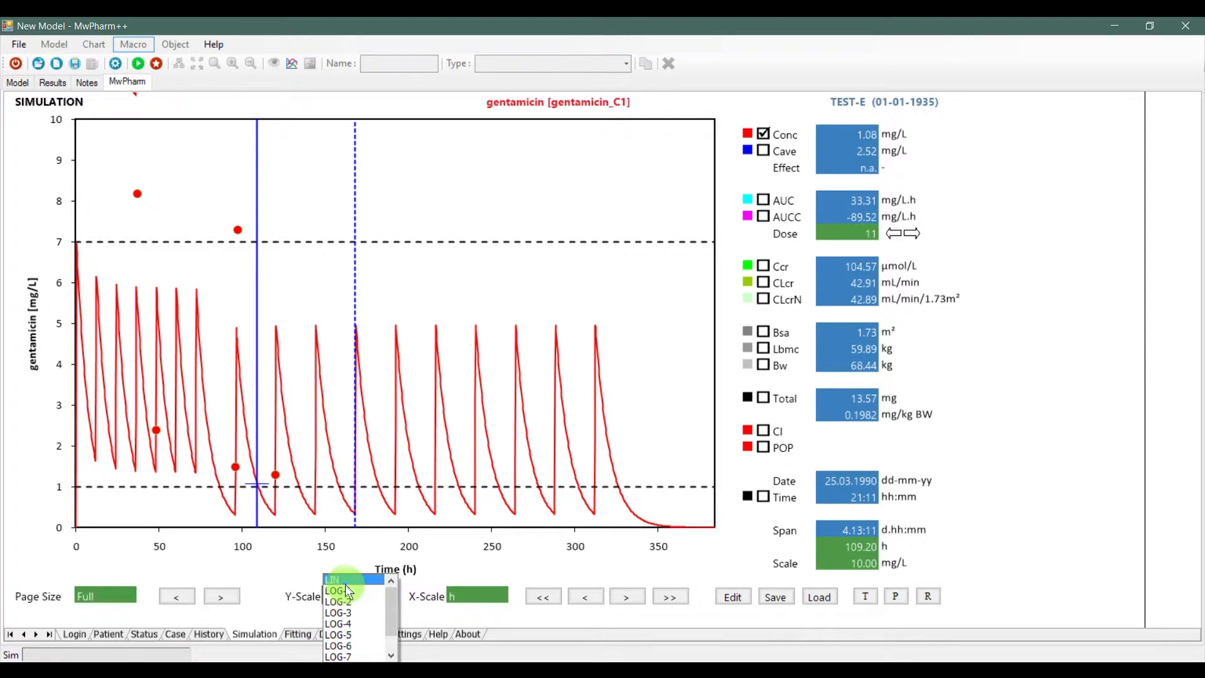
click(346, 593)
click(393, 594)
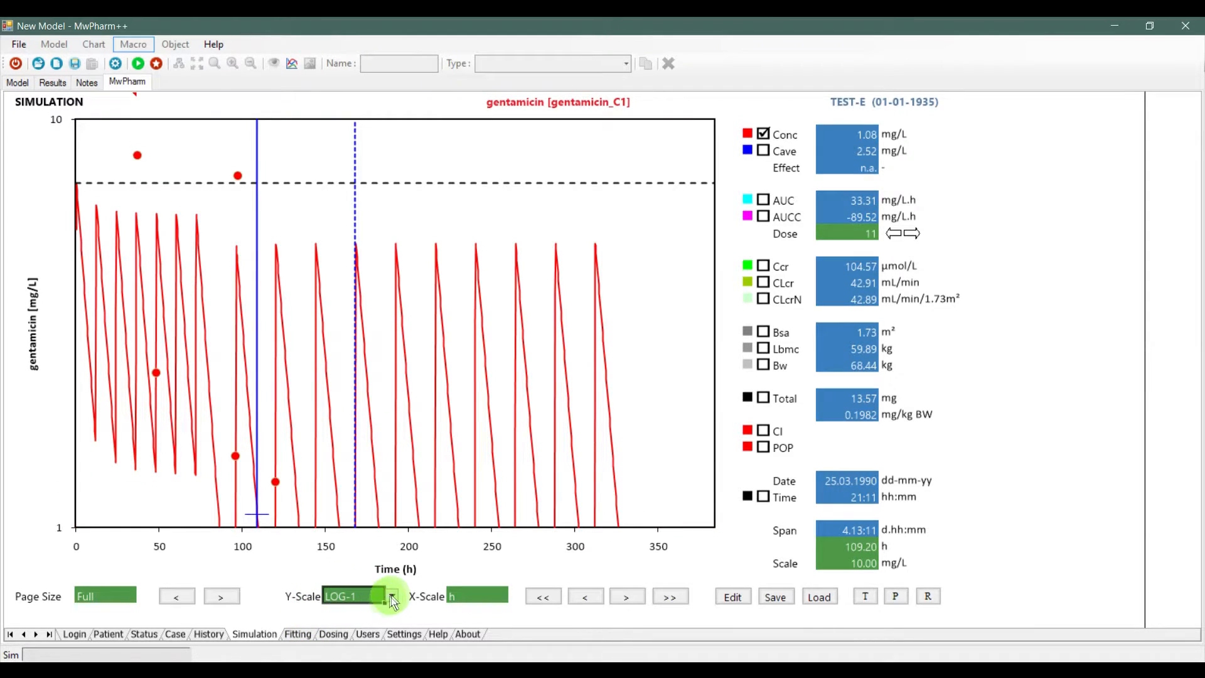
click(349, 624)
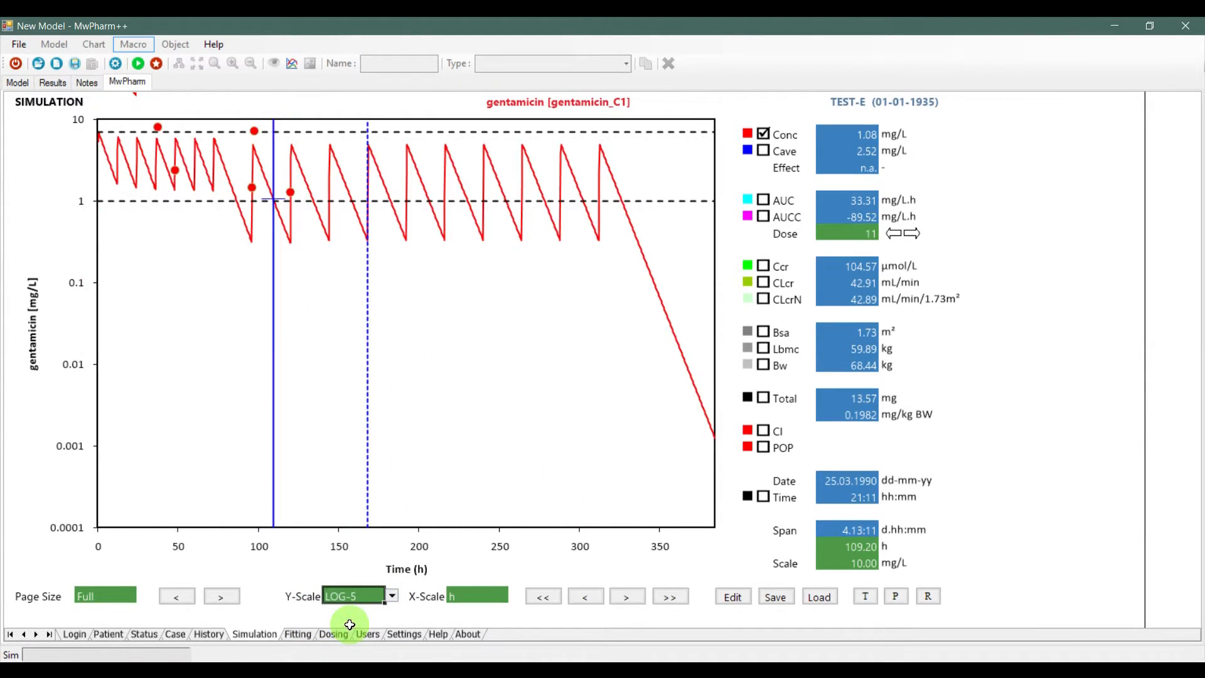
click(391, 595)
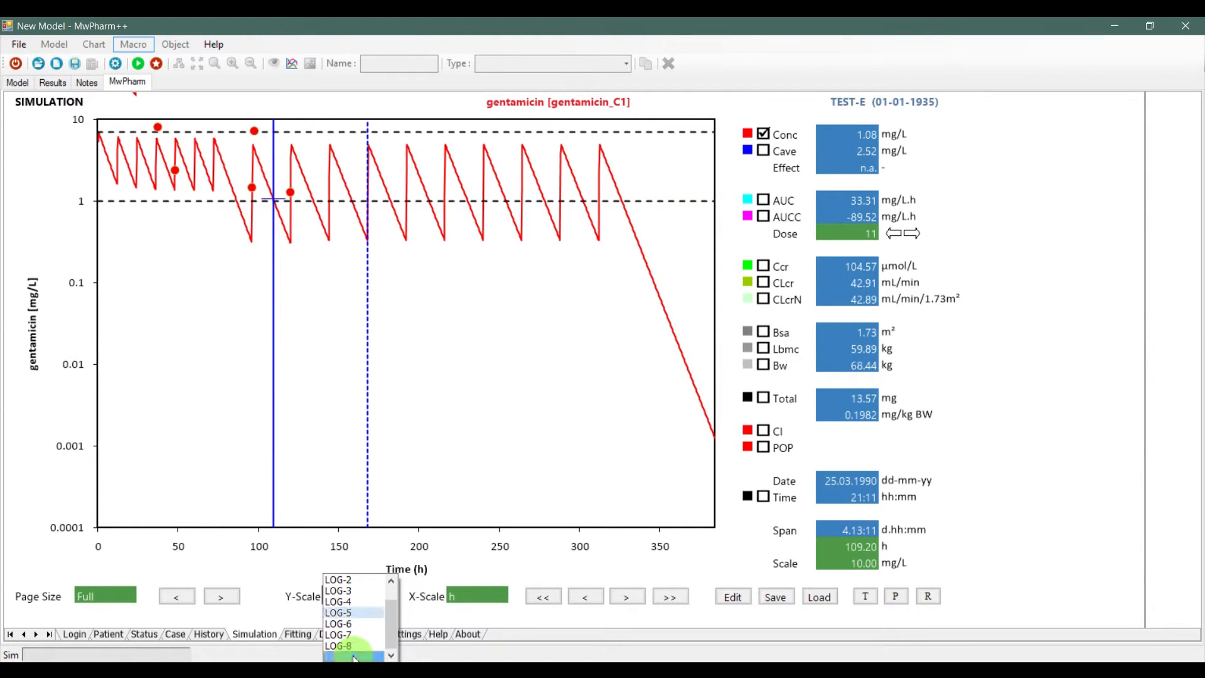
click(356, 655)
click(390, 596)
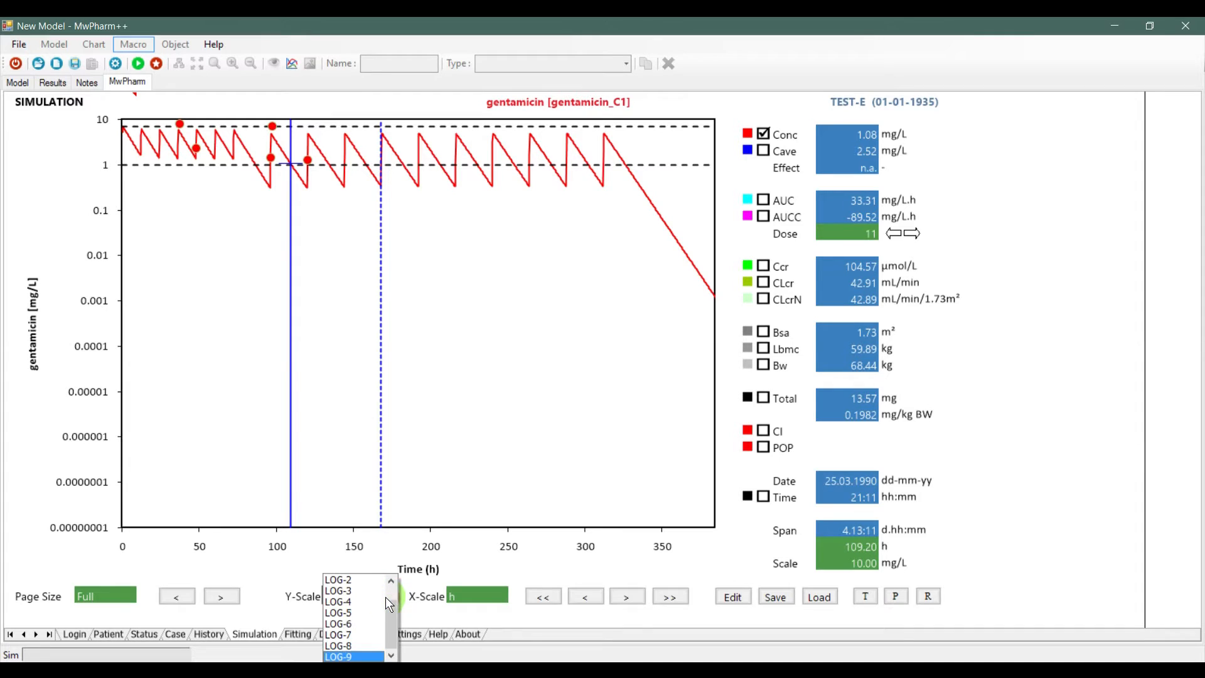
scroll(349, 590, up, 1)
click(340, 579)
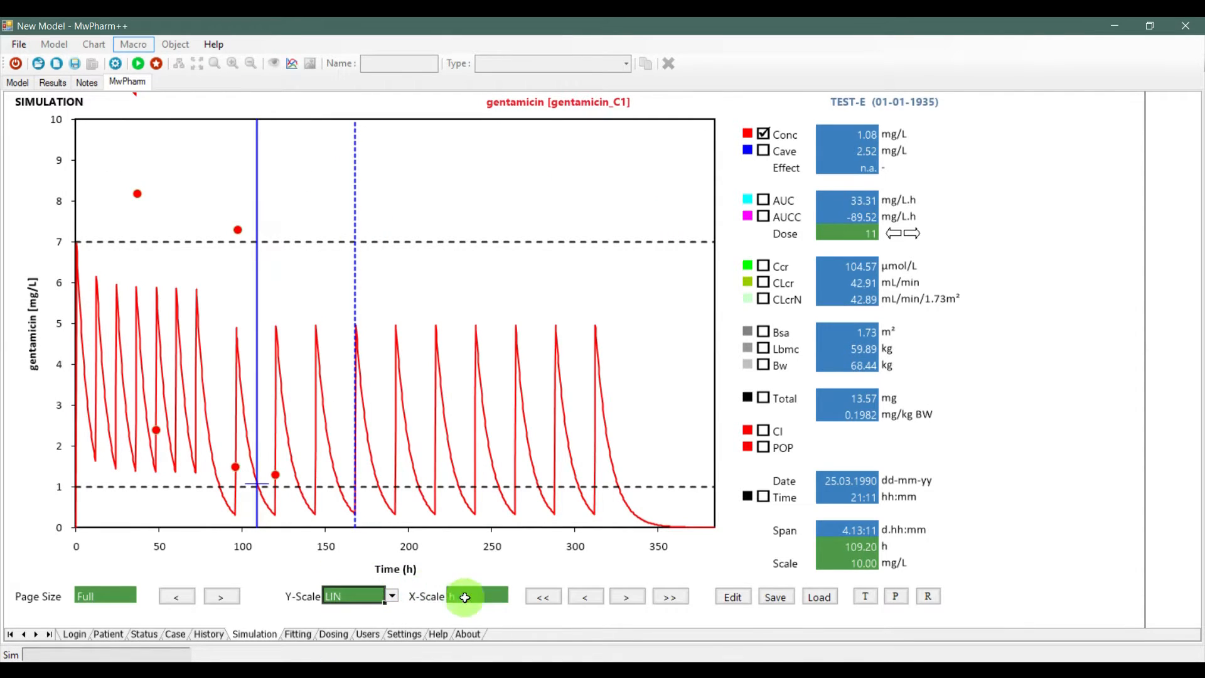
Switch the X-axis scale to day and finally to date.
click(515, 598)
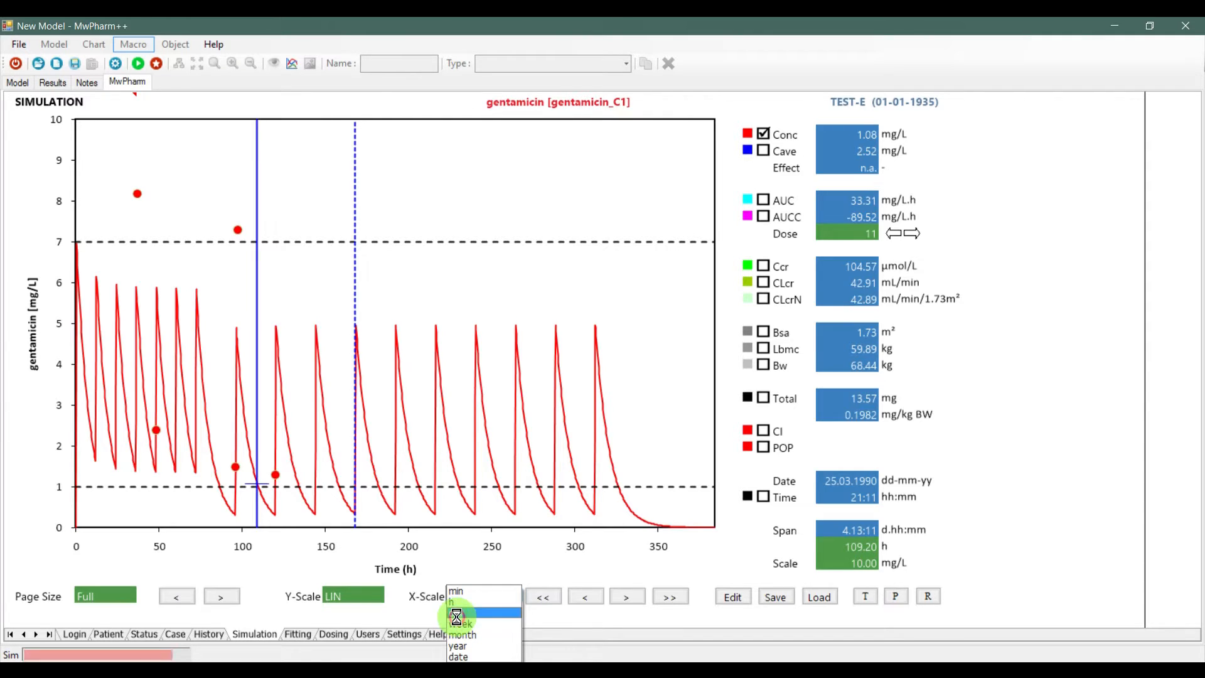
click(457, 614)
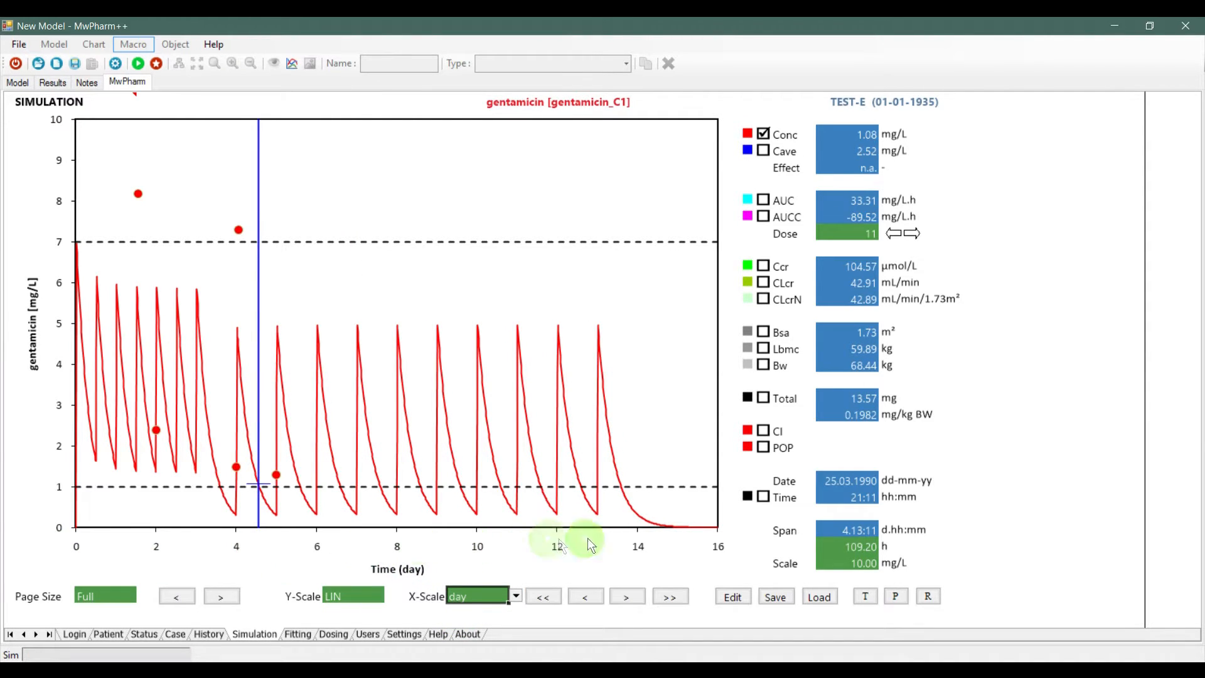
click(516, 596)
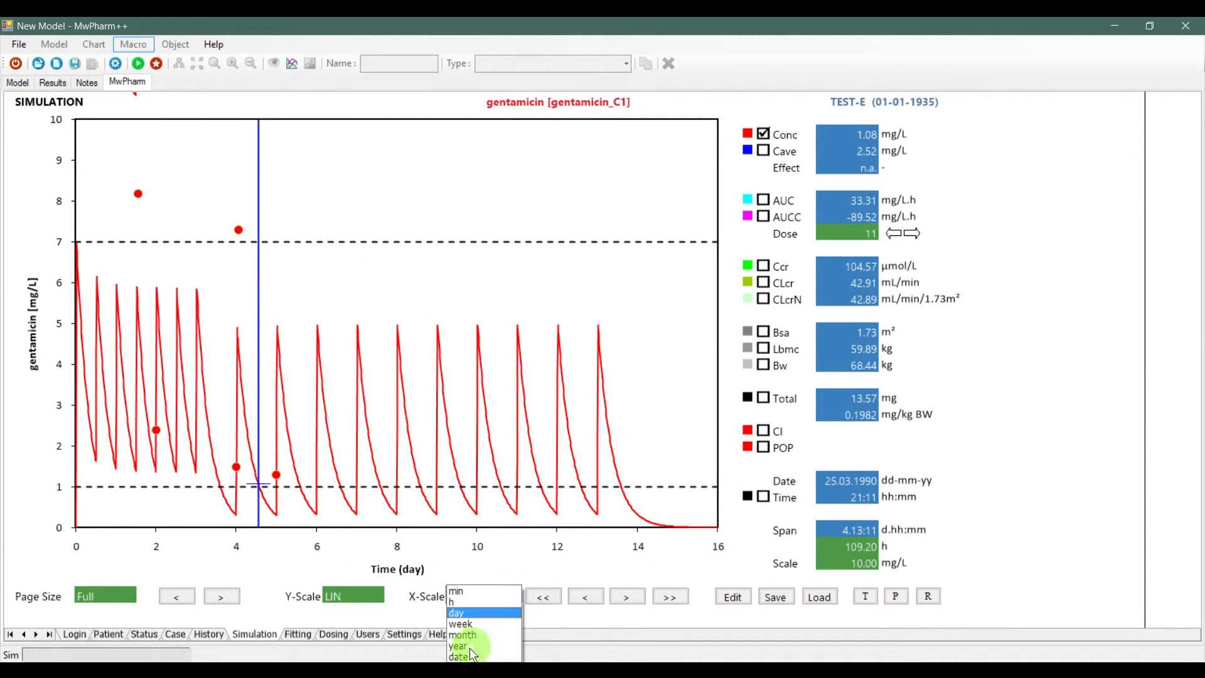
click(460, 656)
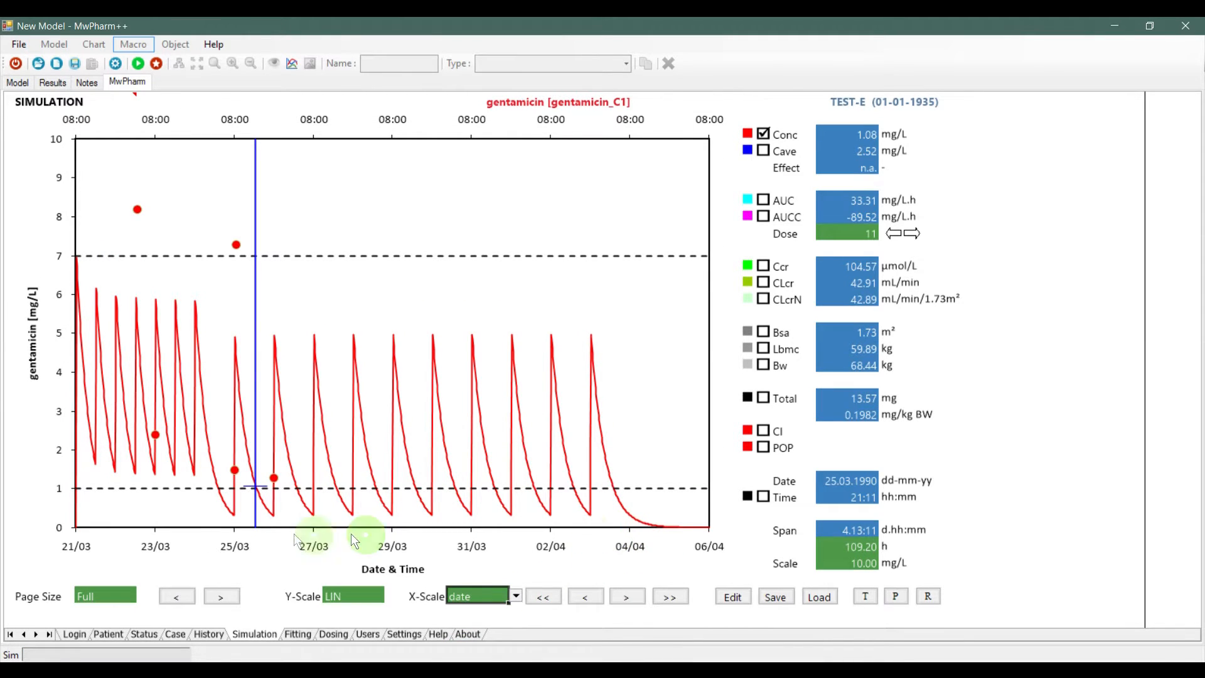
Set the graph's X-axis scale to min and its page size to 1 week.
click(515, 597)
click(470, 592)
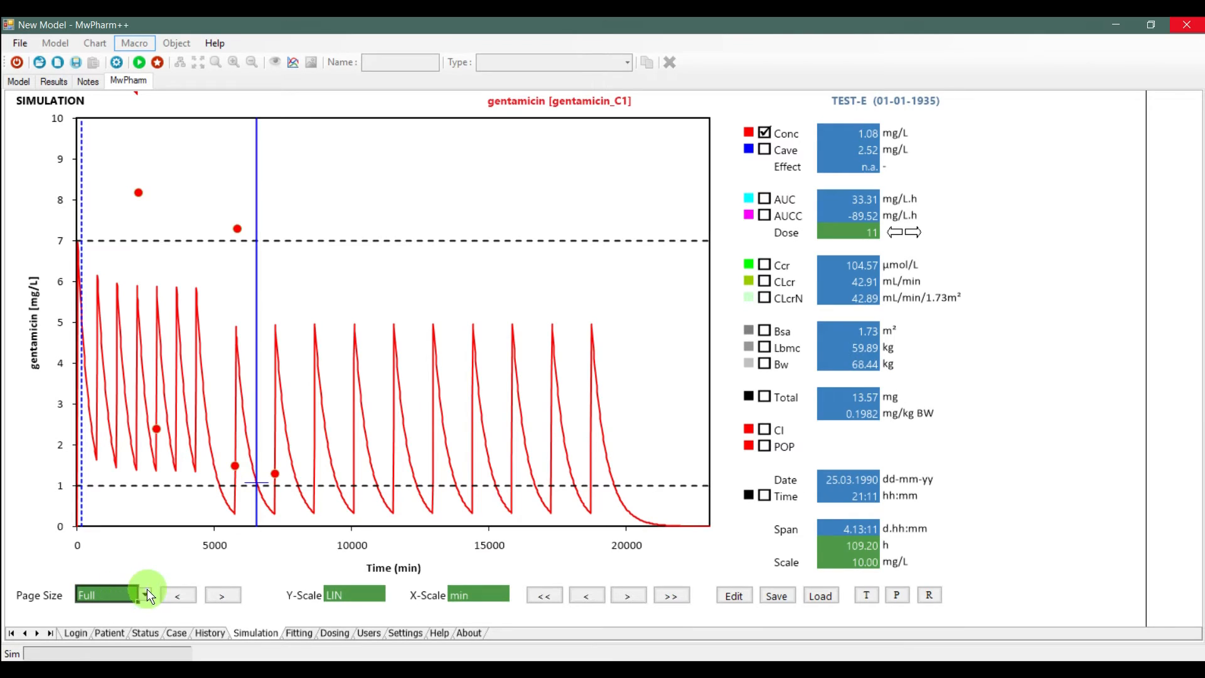
click(147, 594)
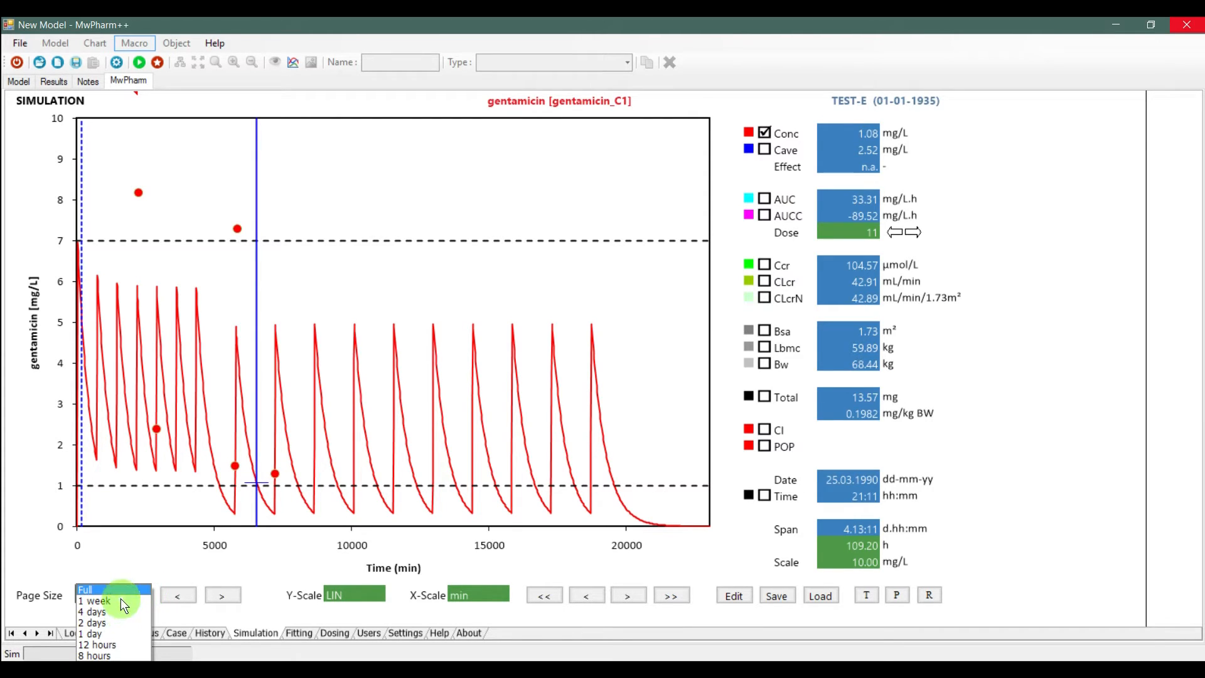
click(121, 600)
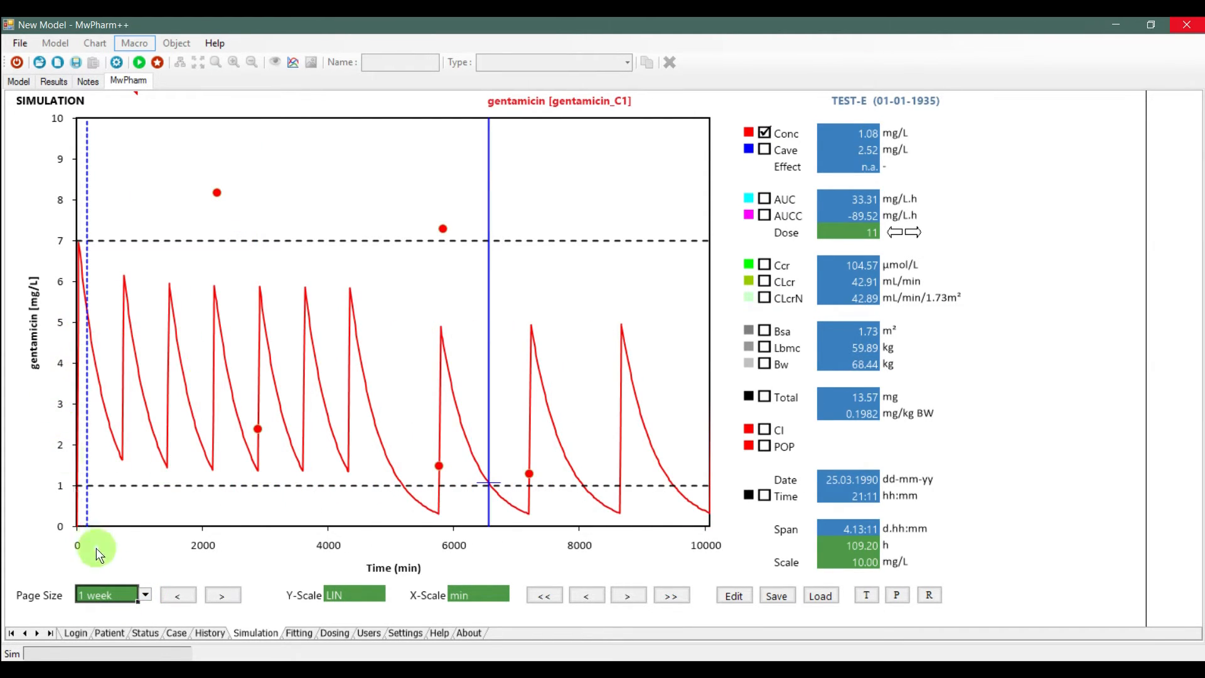
Switch the graph's X-axis scale to day and reduce the page size to 1 day.
click(477, 594)
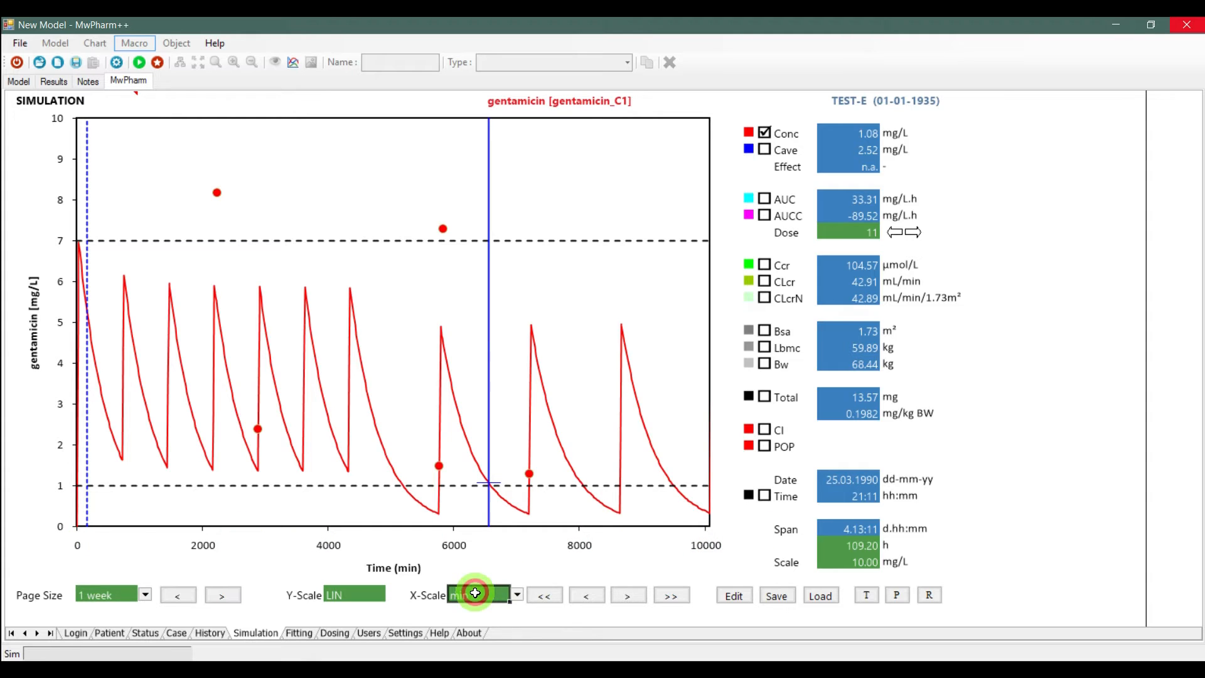
click(516, 593)
click(464, 612)
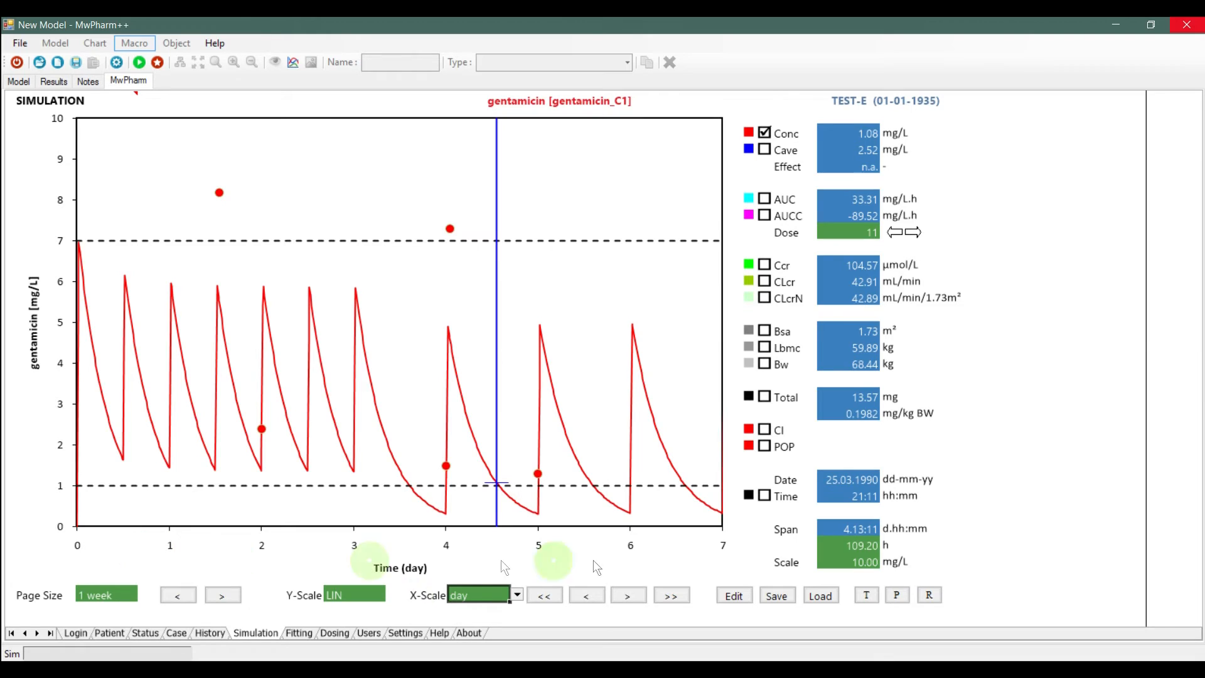
click(101, 594)
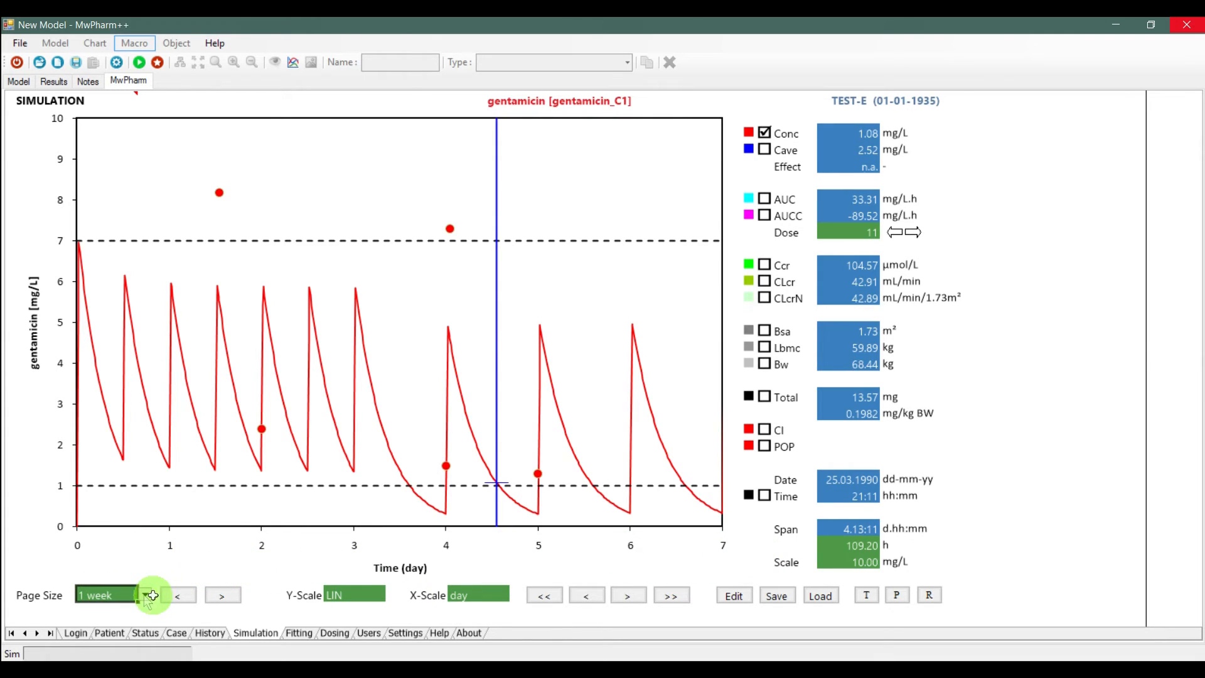
click(137, 595)
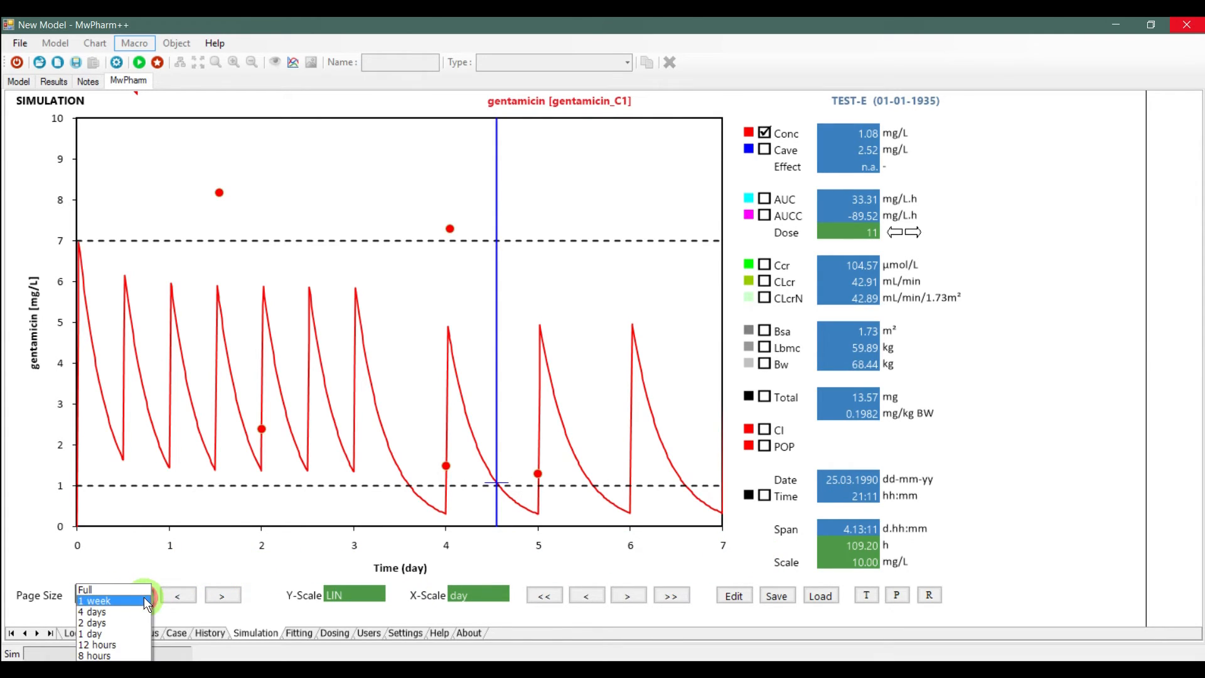
click(105, 634)
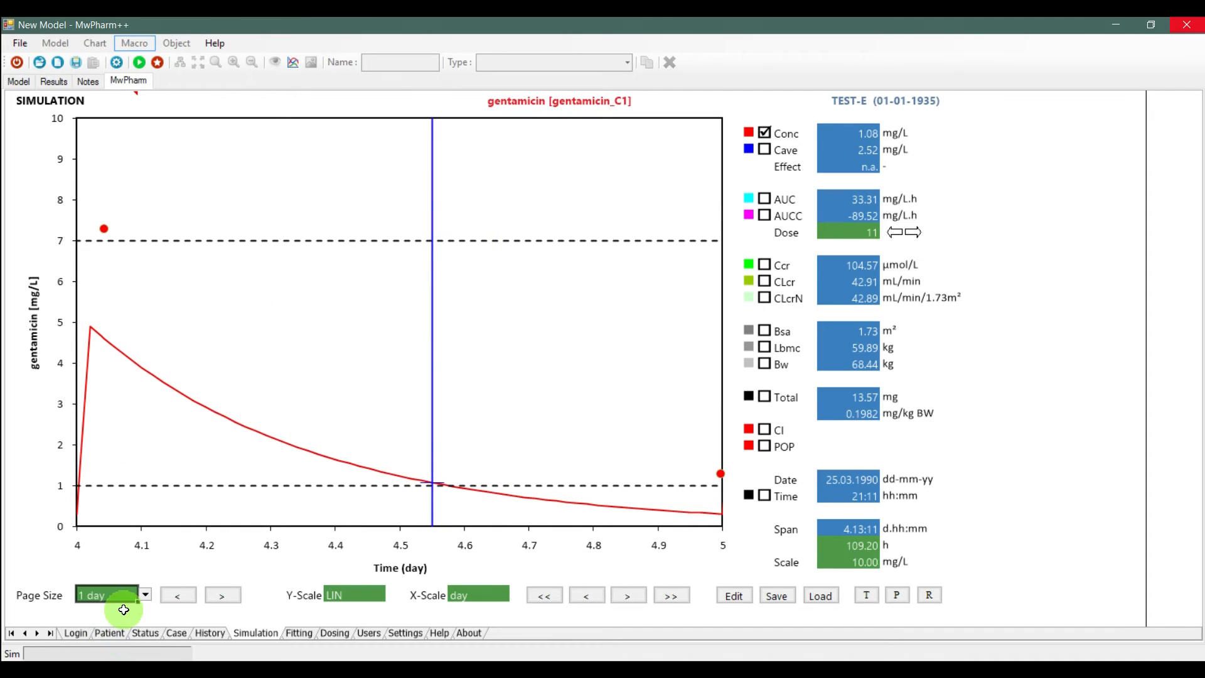